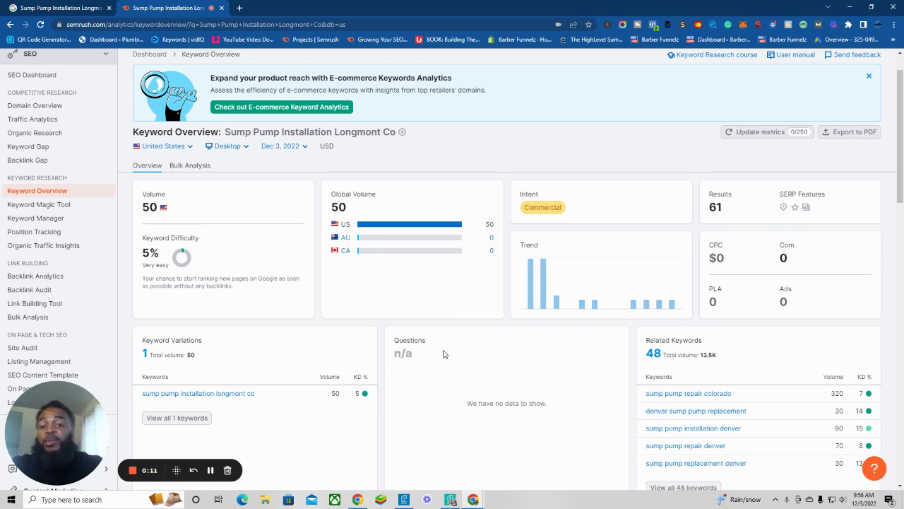
Show all 48 related keywords for 'Sump Pump Installation Longmont Co' in the Keyword Magic Tool.
scroll(443, 354, up, 1)
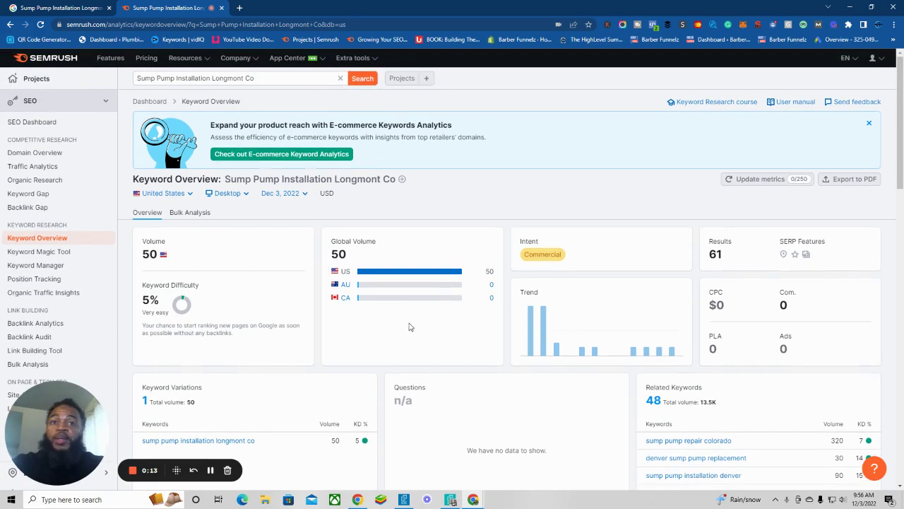
scroll(776, 357, down, 2)
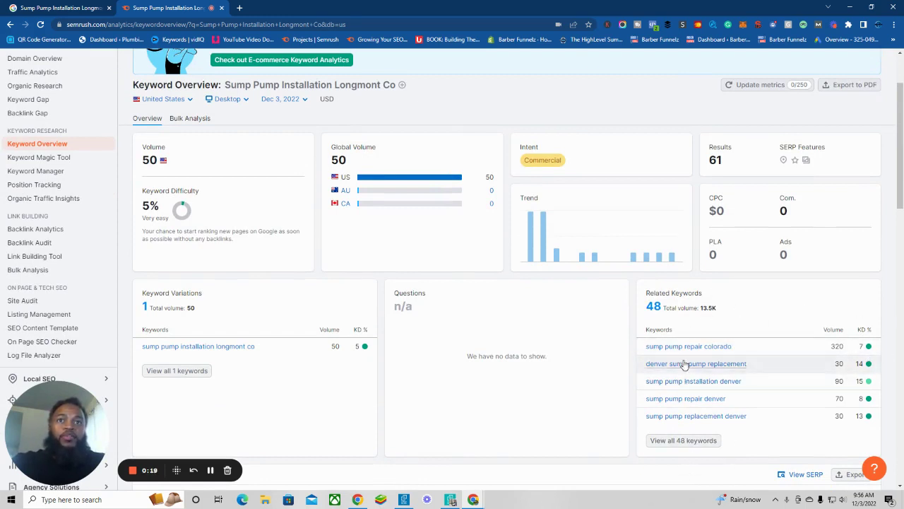
click(683, 440)
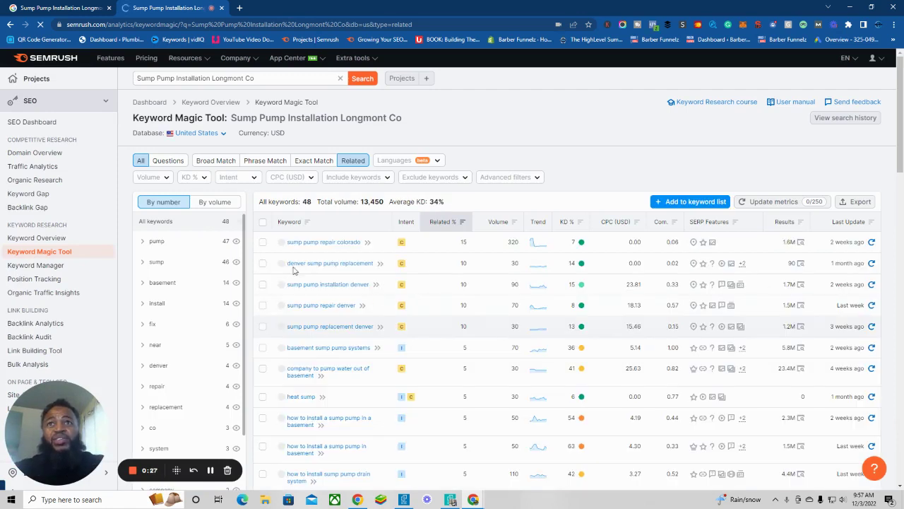
Open the 'sump pump repair colorado' overview and note its 320 monthly search volume.
click(326, 242)
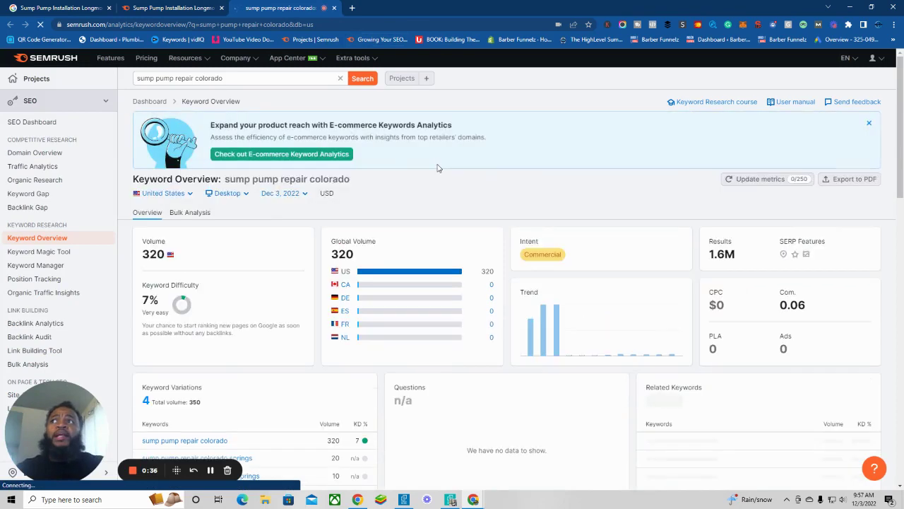
scroll(505, 383, down, 2)
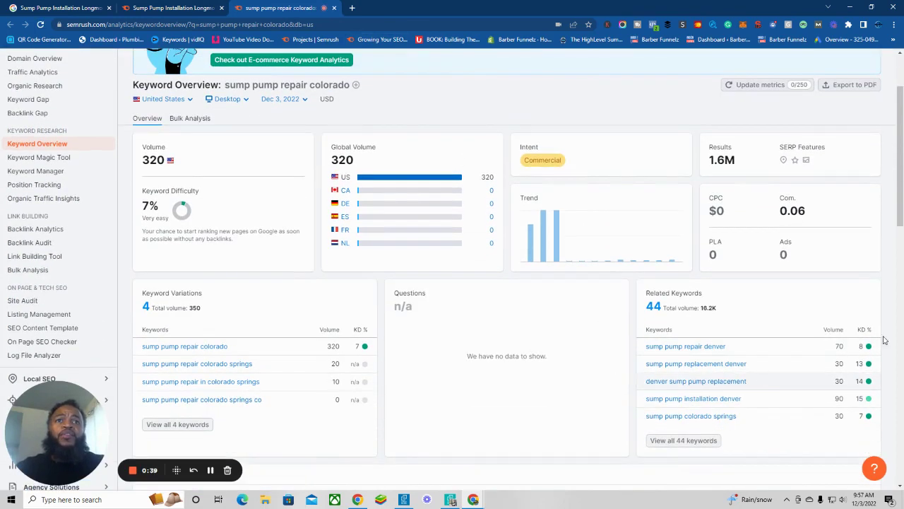
scroll(238, 191, up, 2)
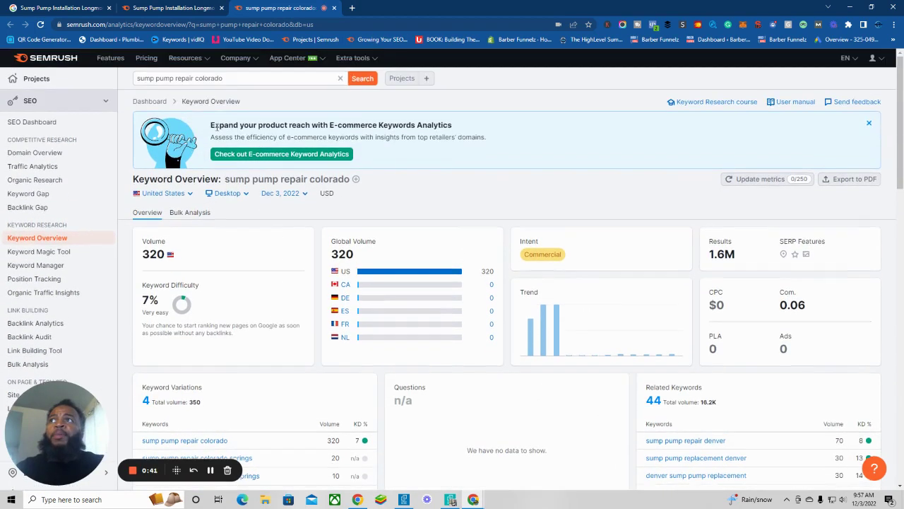
drag(226, 80, 151, 97)
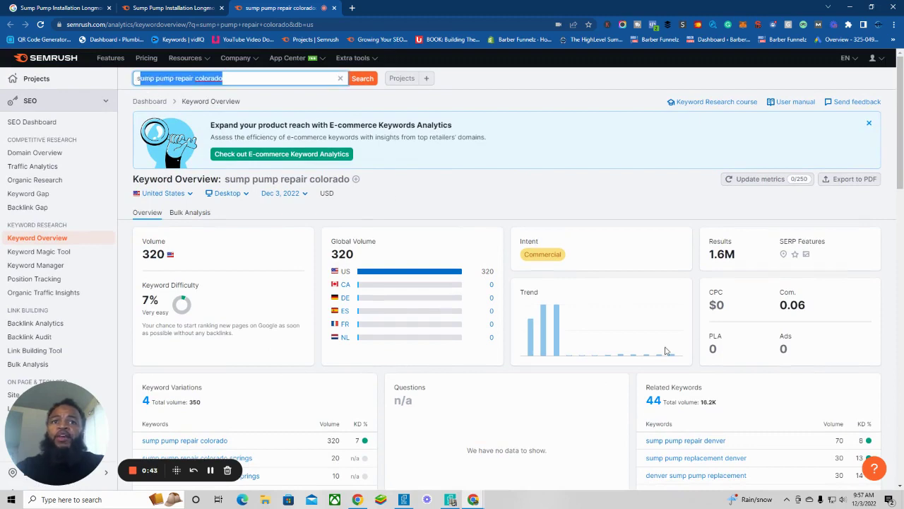
scroll(665, 351, down, 2)
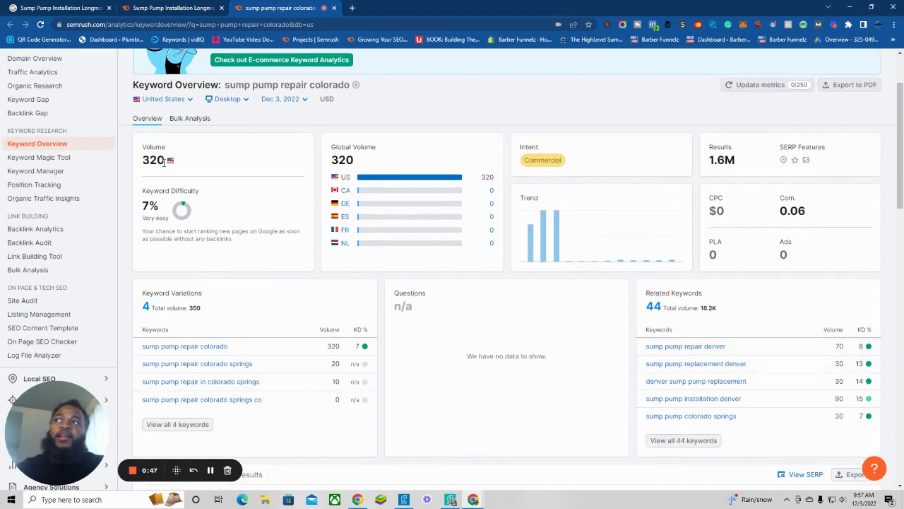
drag(166, 161, 144, 171)
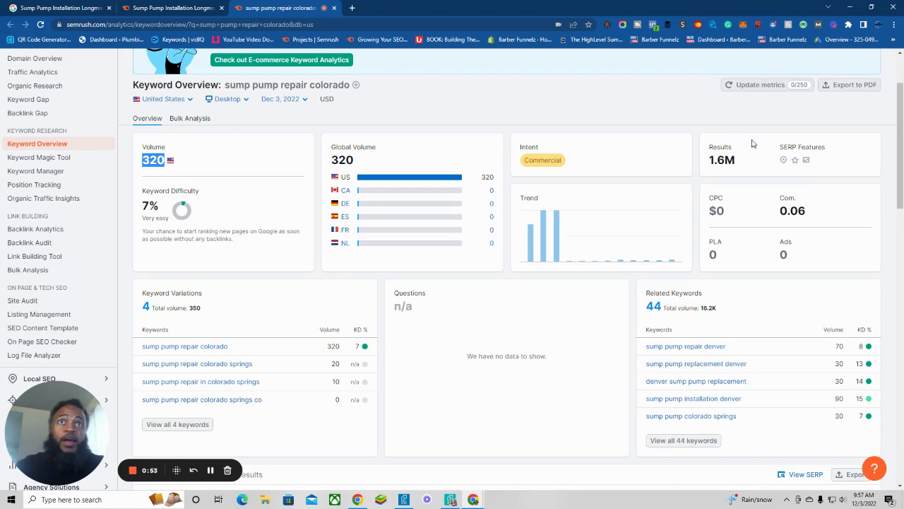
Check its $0 CPC, then go back to the Longmont Google results.
scroll(717, 338, up, 1)
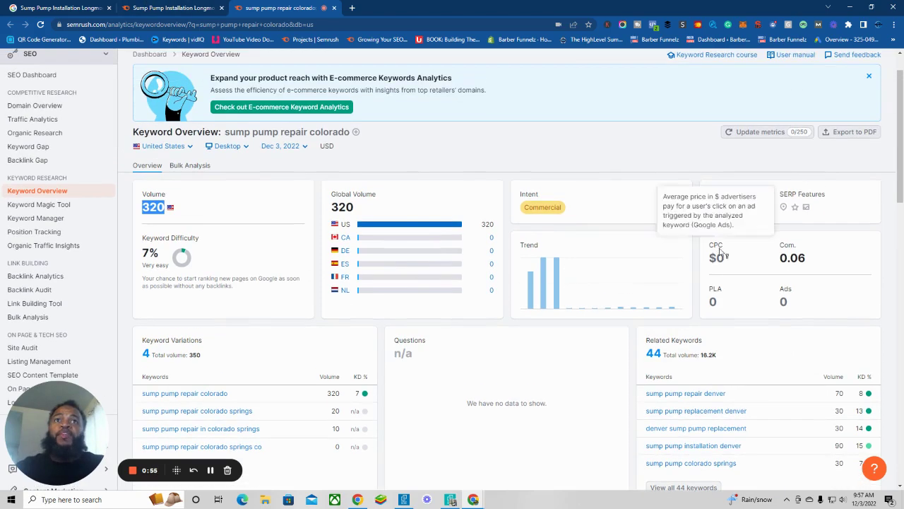
drag(711, 257, 724, 265)
scroll(503, 312, up, 1)
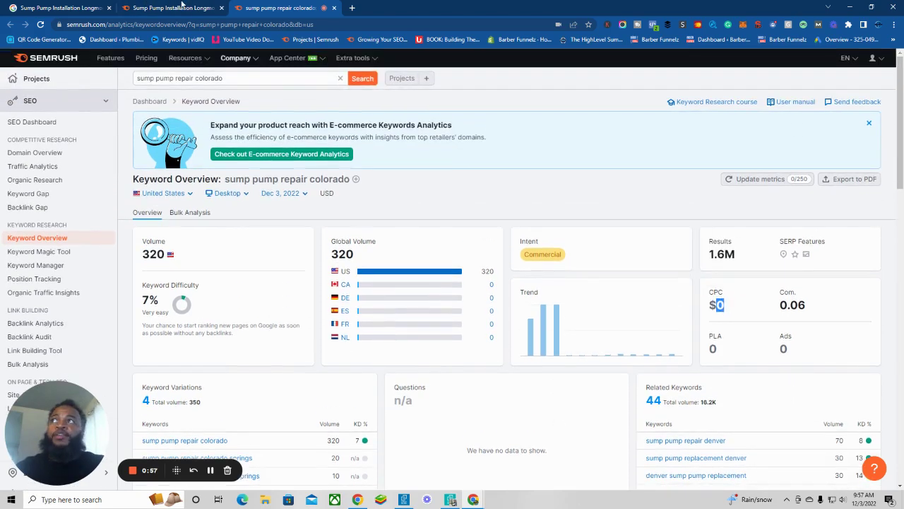
key(ctrl+1)
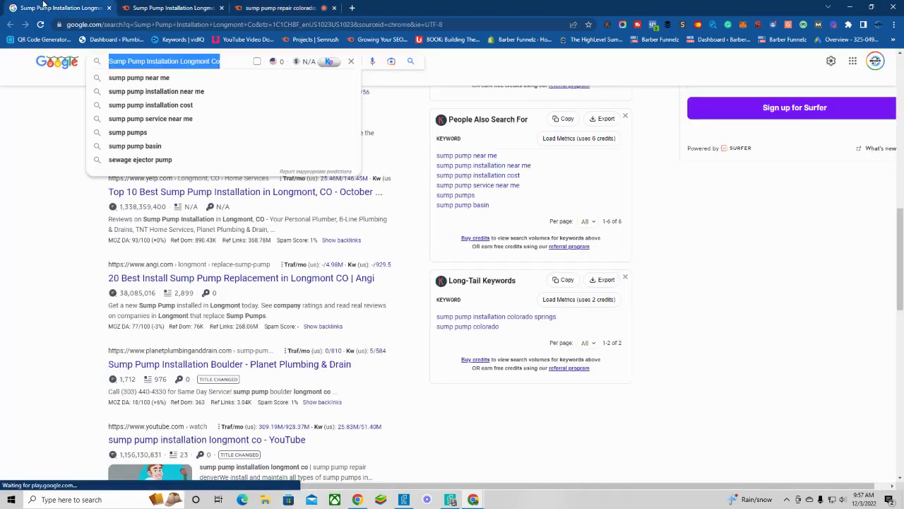
Close the suggestions and scan the Longmont results, marking the YouTube video posted 15 hours ago.
click(413, 100)
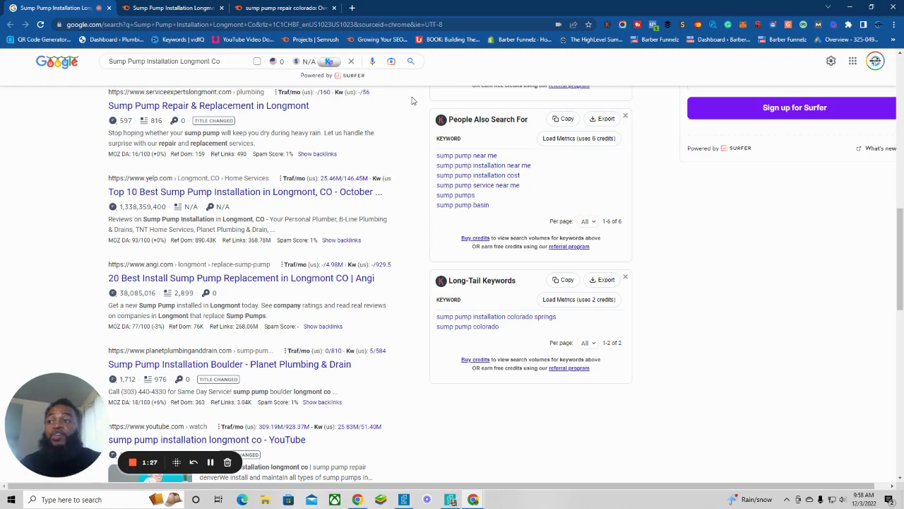
scroll(394, 113, down, 2)
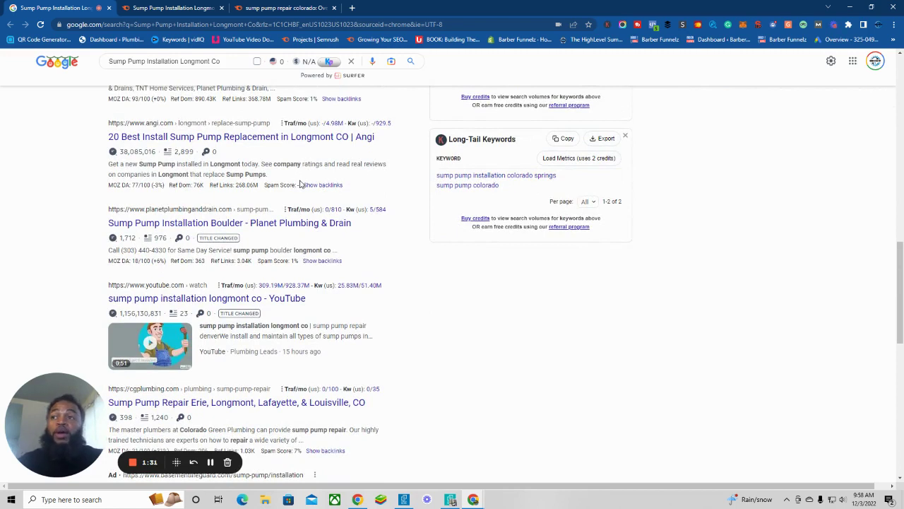
drag(323, 352, 229, 356)
click(229, 355)
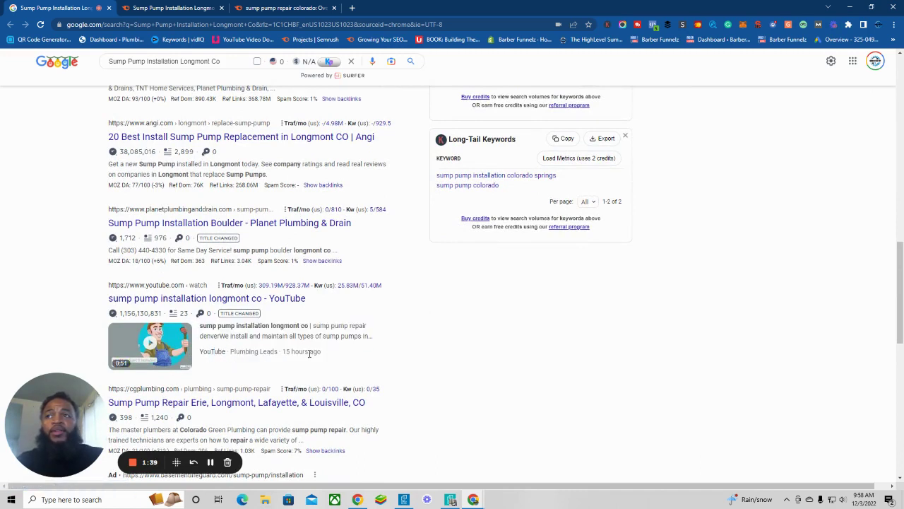
drag(324, 355, 284, 357)
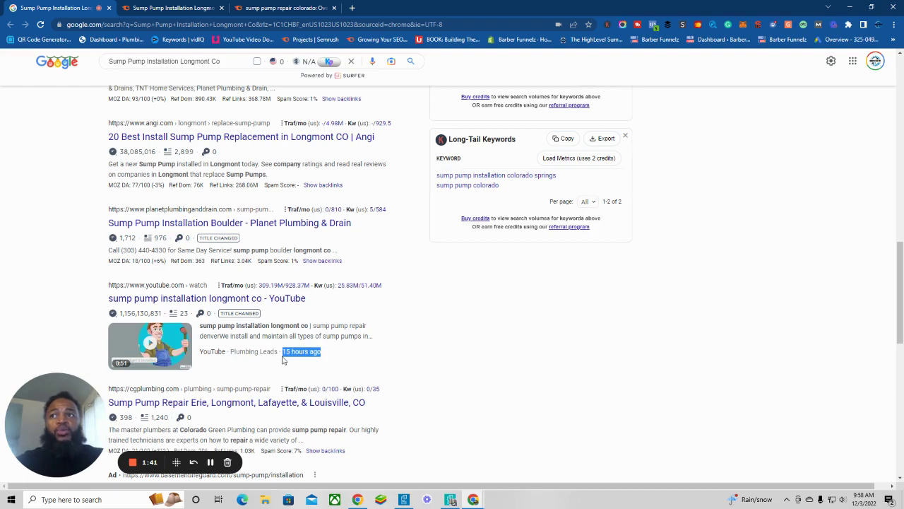
scroll(330, 338, down, 15)
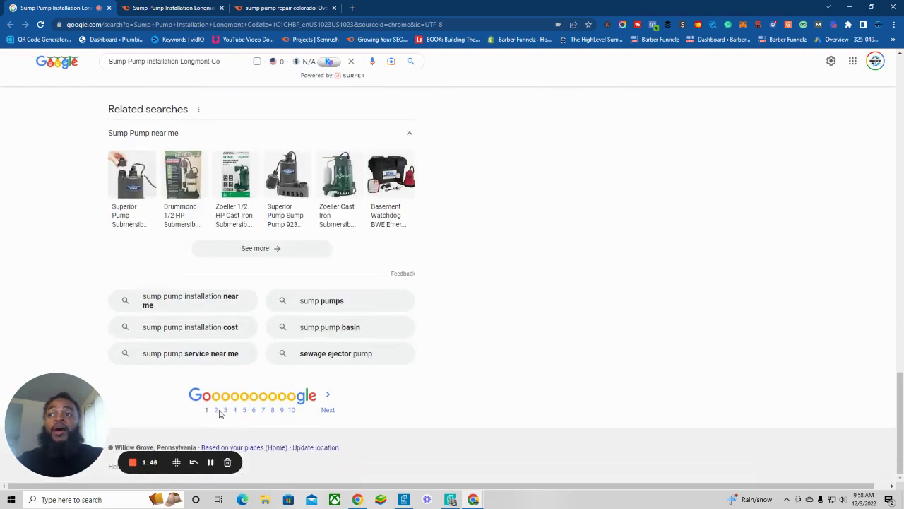
Rerun the 'Sump Pump Installation Longmont Co' Google search, then return to its Semrush overview.
scroll(222, 417, up, 15)
scroll(139, 78, up, 4)
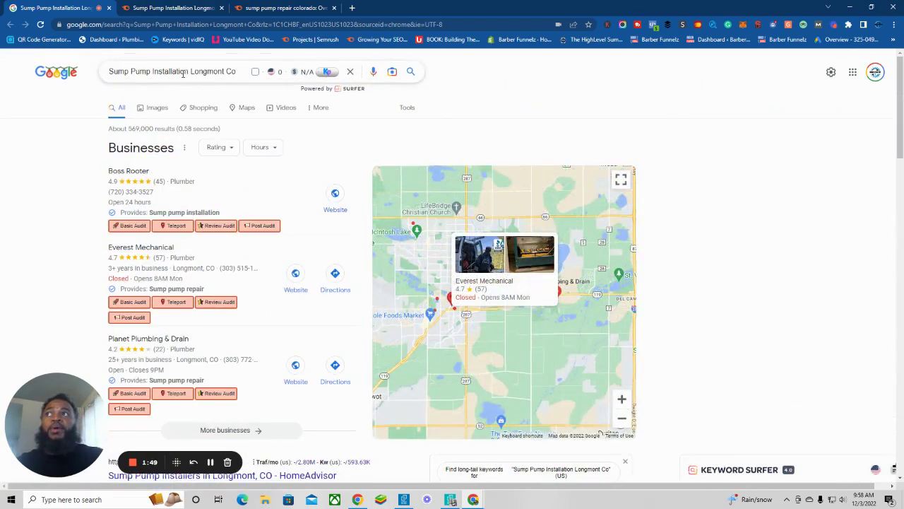
click(411, 72)
click(174, 7)
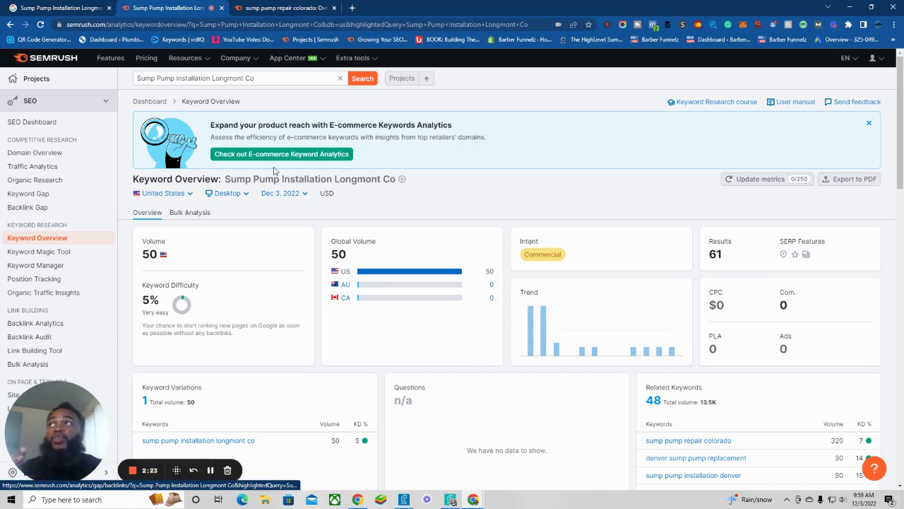
Return to the Longmont Google results and zoom the local business map from Colorado into Longmont.
click(74, 8)
scroll(147, 275, down, 4)
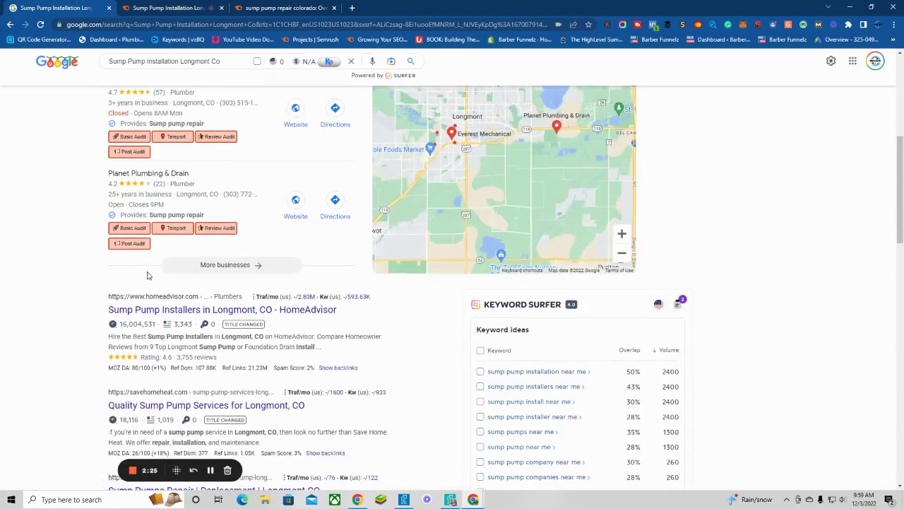
scroll(148, 276, down, 15)
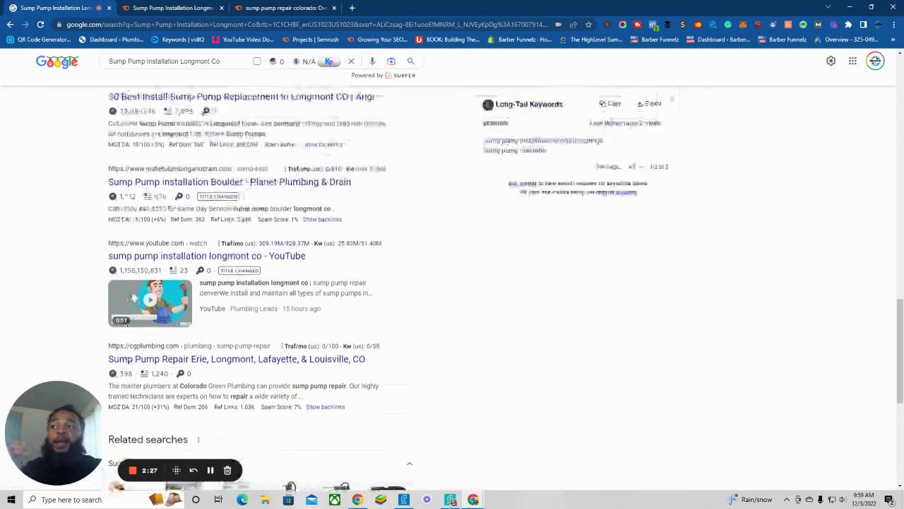
scroll(240, 212, up, 15)
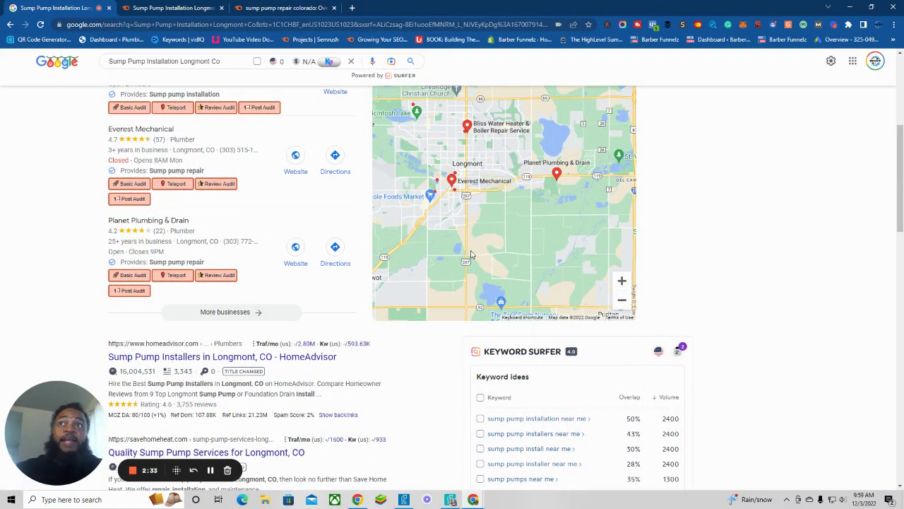
scroll(471, 254, down, 4)
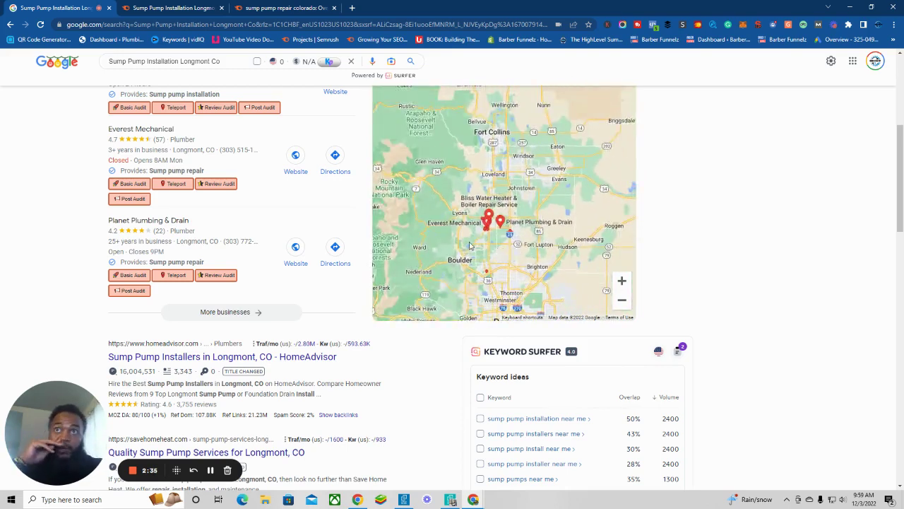
scroll(521, 196, down, 2)
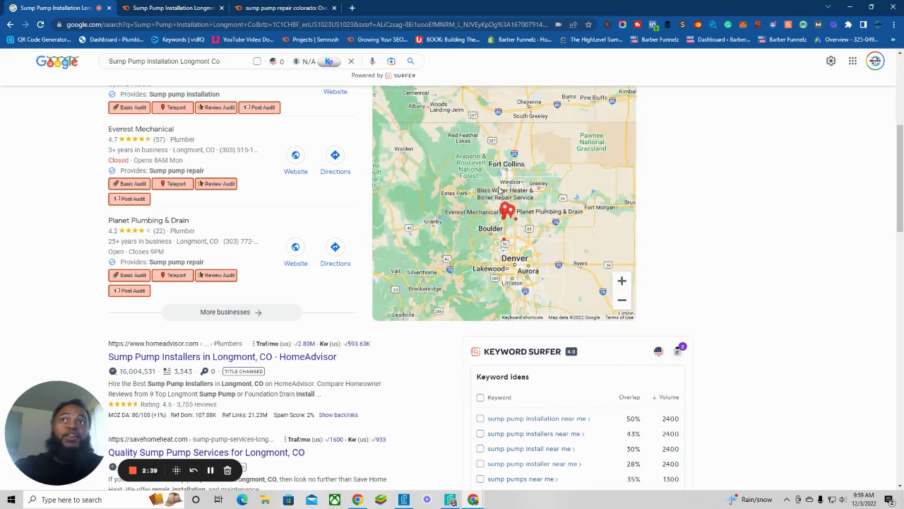
scroll(512, 216, up, 2)
scroll(562, 264, down, 2)
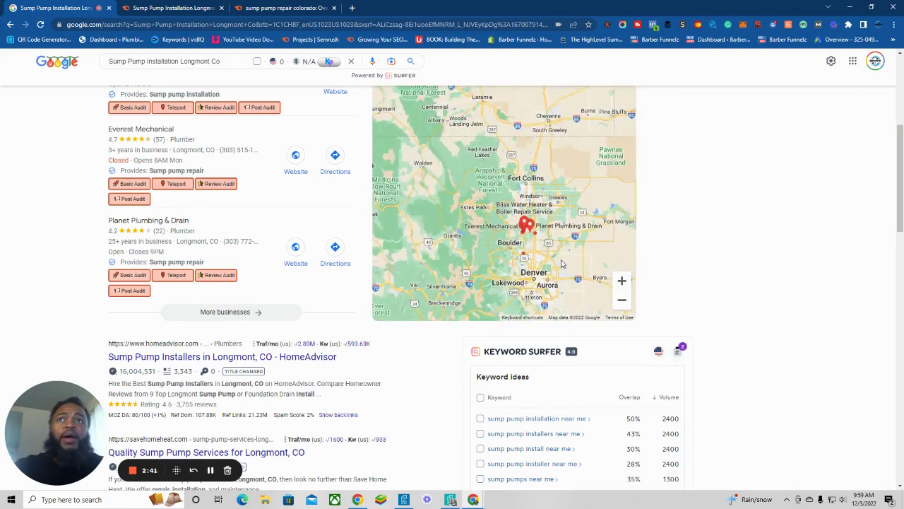
scroll(537, 212, down, 2)
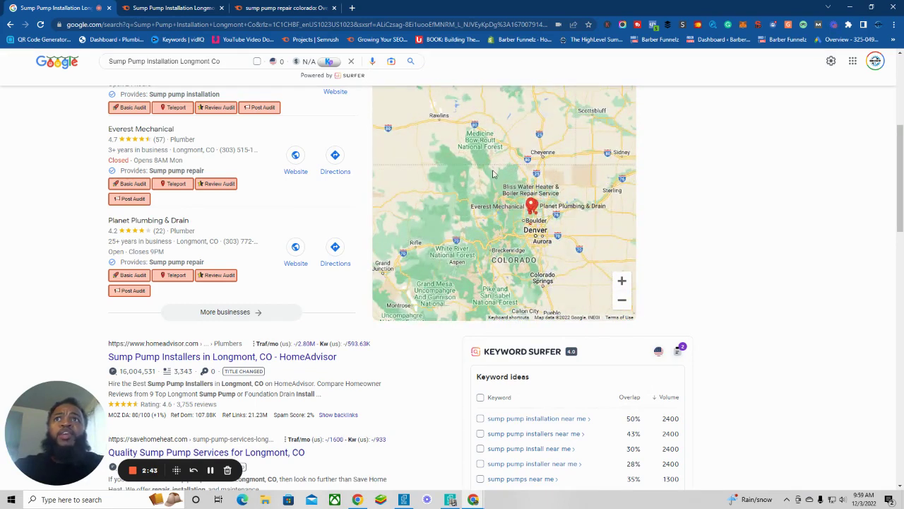
scroll(537, 193, down, 3)
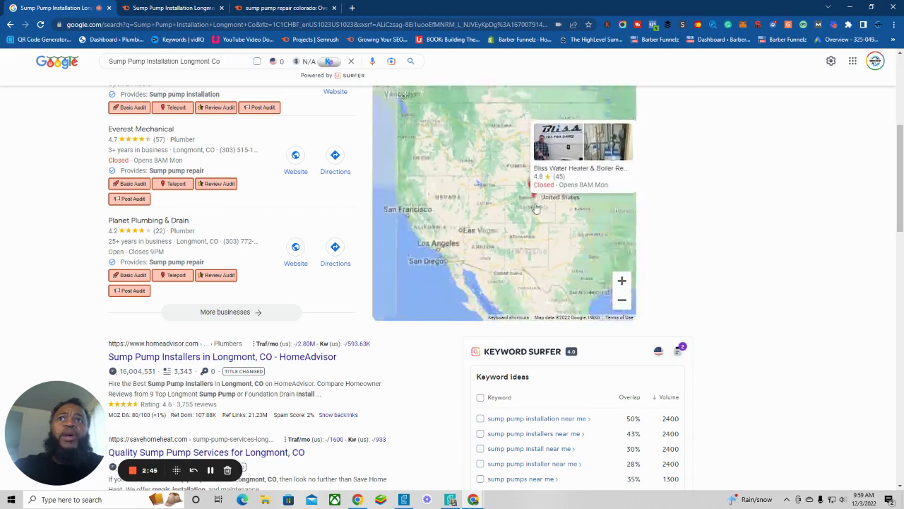
scroll(537, 207, up, 3)
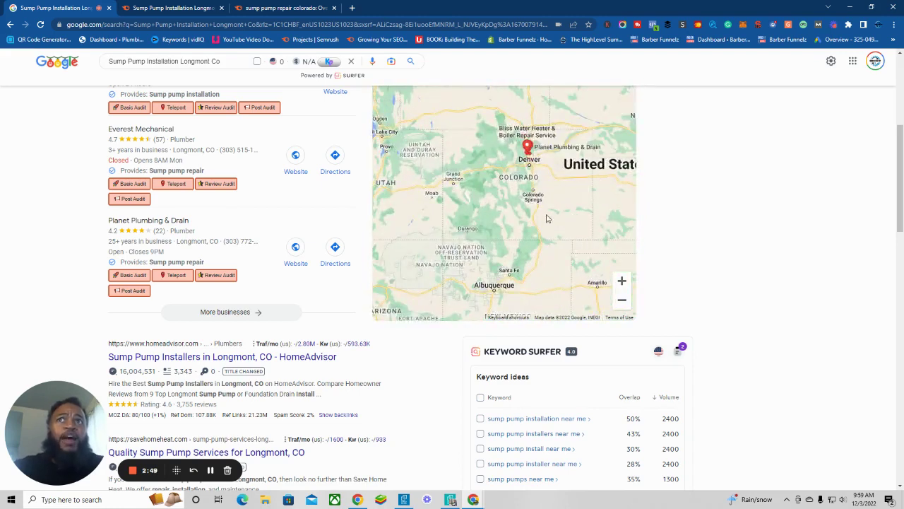
scroll(515, 215, up, 2)
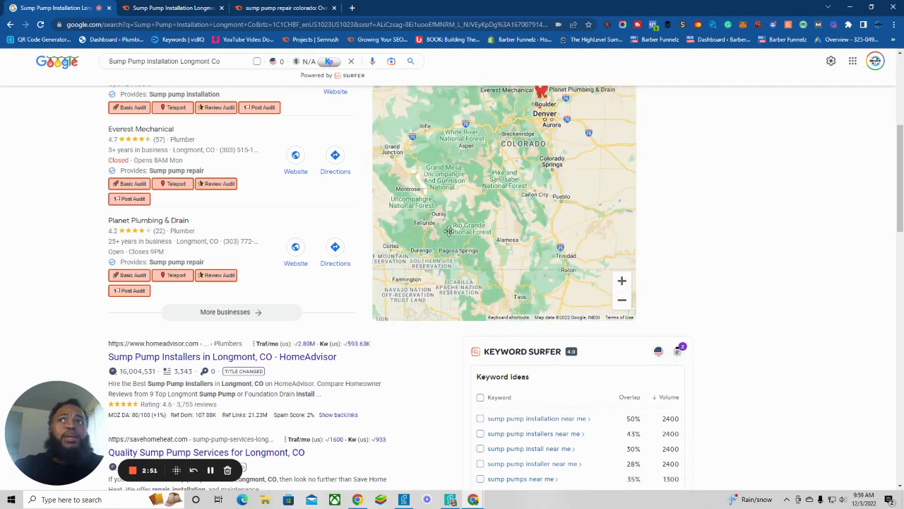
scroll(508, 258, down, 2)
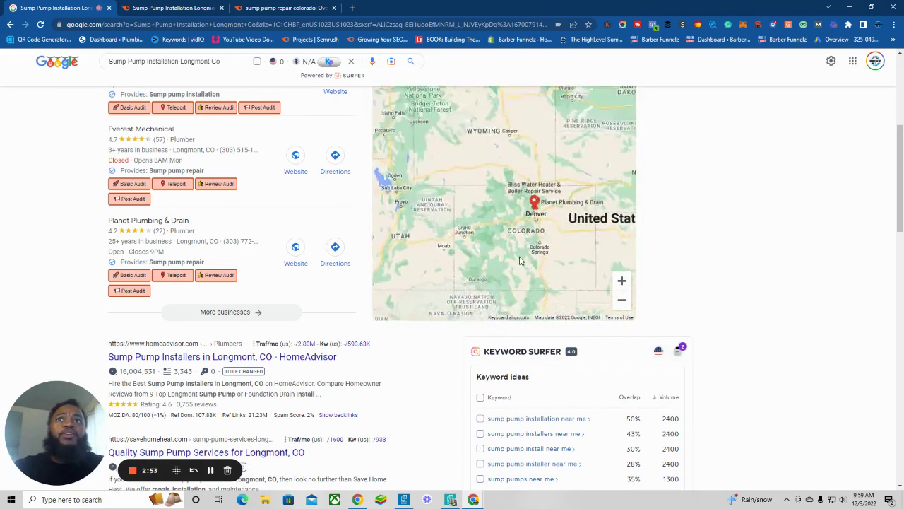
scroll(506, 267, up, 2)
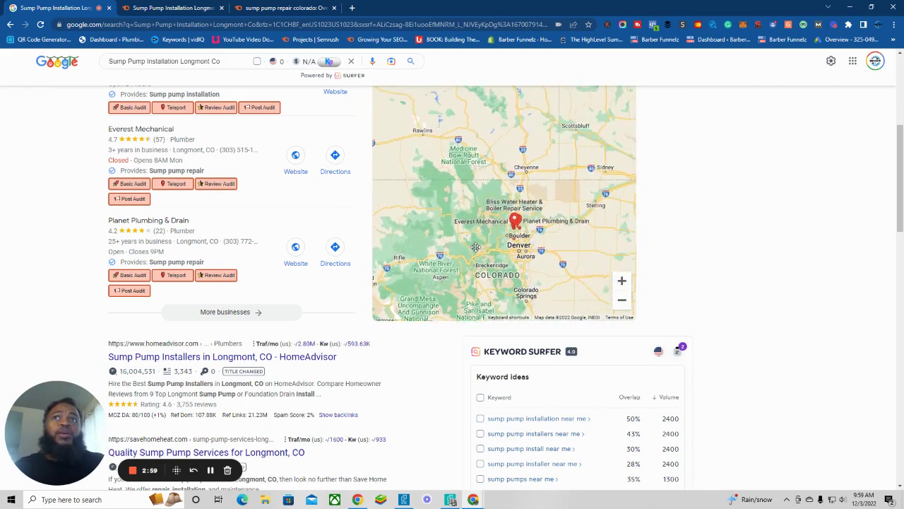
scroll(505, 247, up, 2)
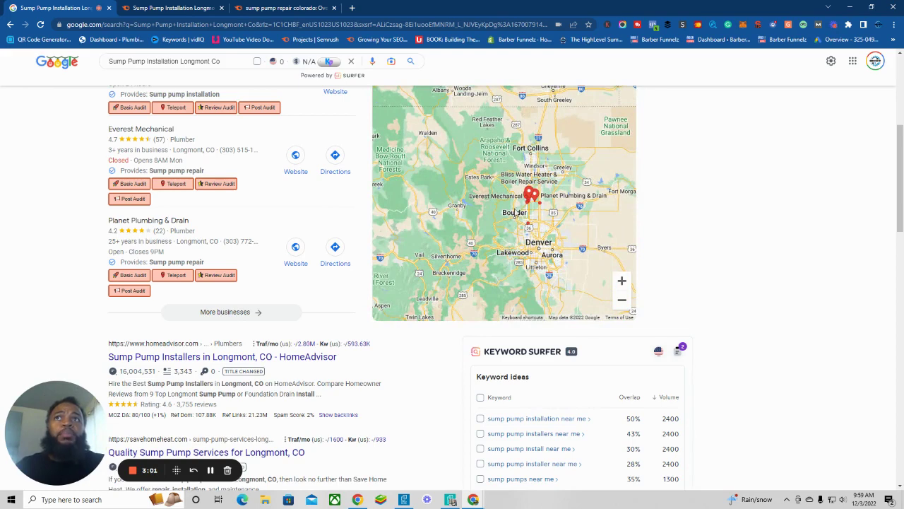
scroll(495, 214, up, 2)
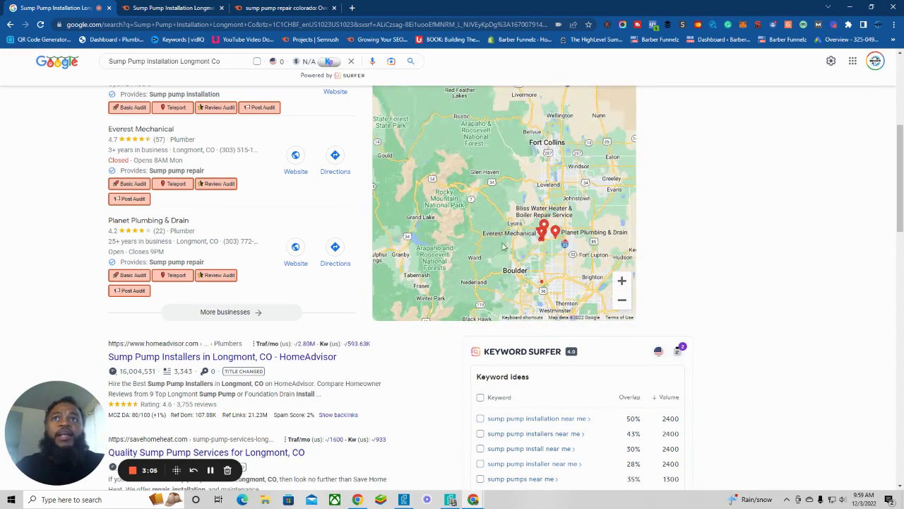
scroll(503, 246, up, 1)
Recentre the map on the Longmont pins, with Boulder visible just below them.
drag(539, 255, 482, 241)
scroll(529, 244, up, 1)
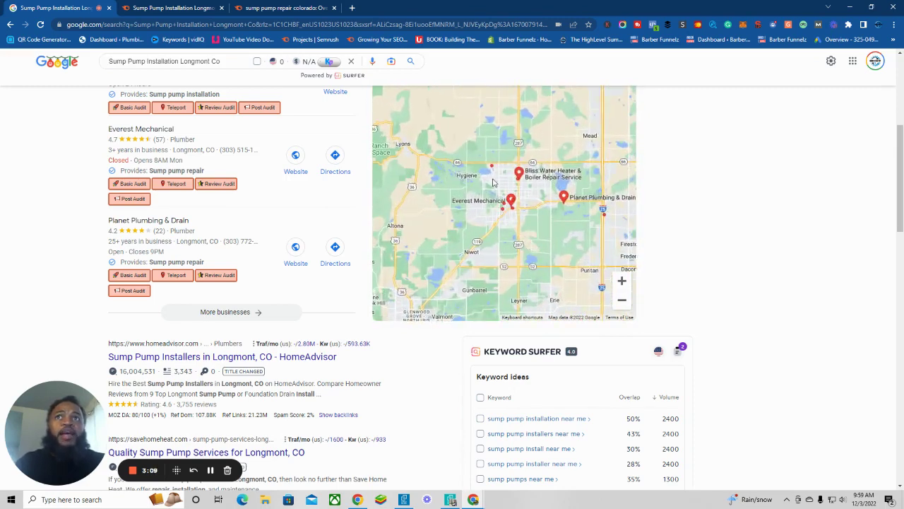
scroll(555, 234, down, 1)
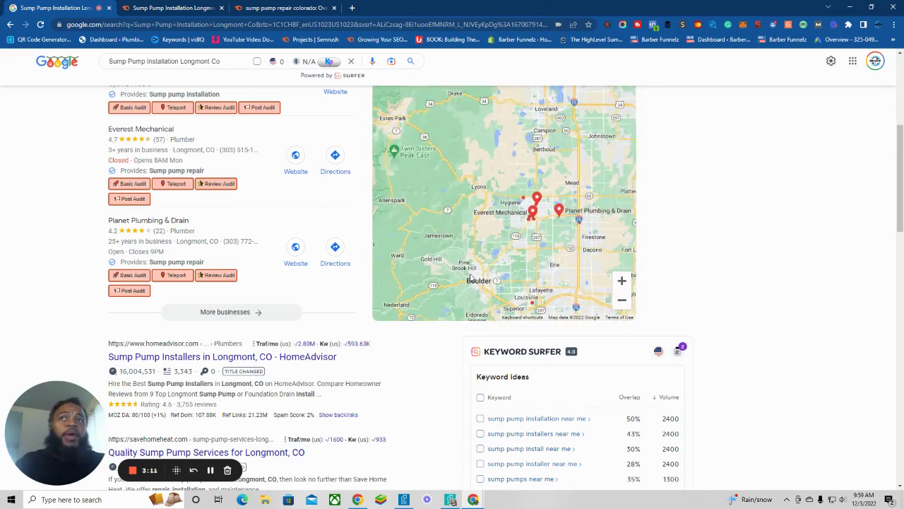
drag(472, 277, 524, 235)
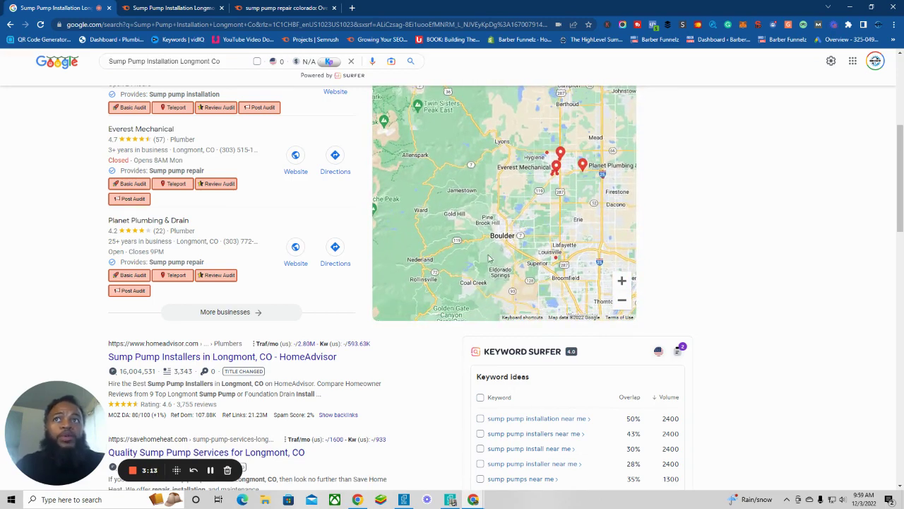
scroll(512, 249, down, 1)
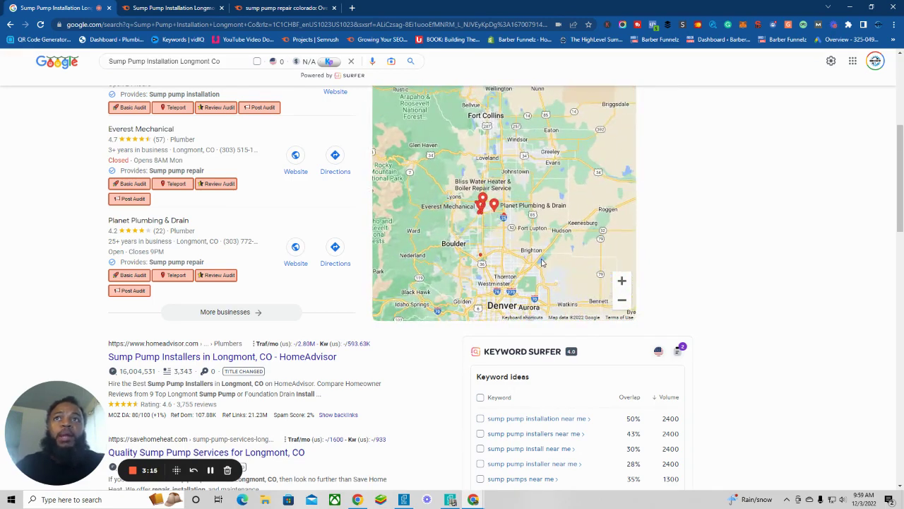
drag(483, 271, 488, 220)
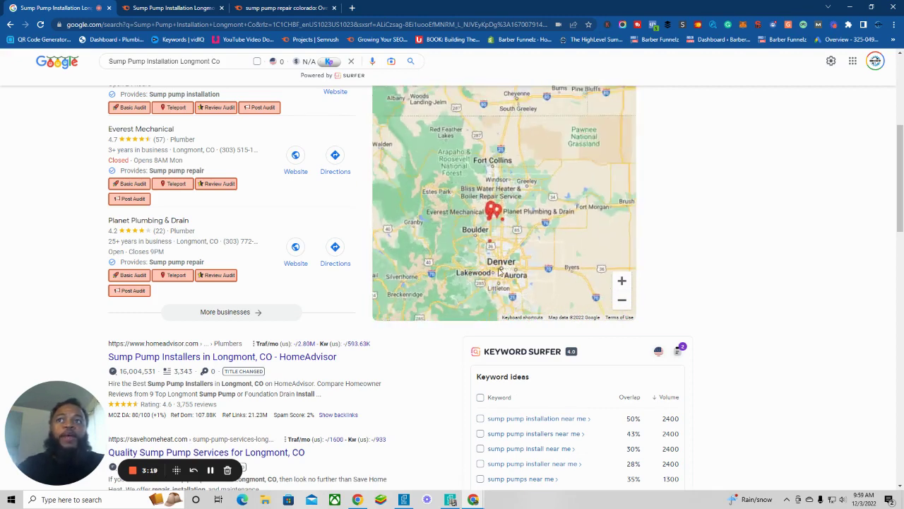
scroll(500, 163, up, 2)
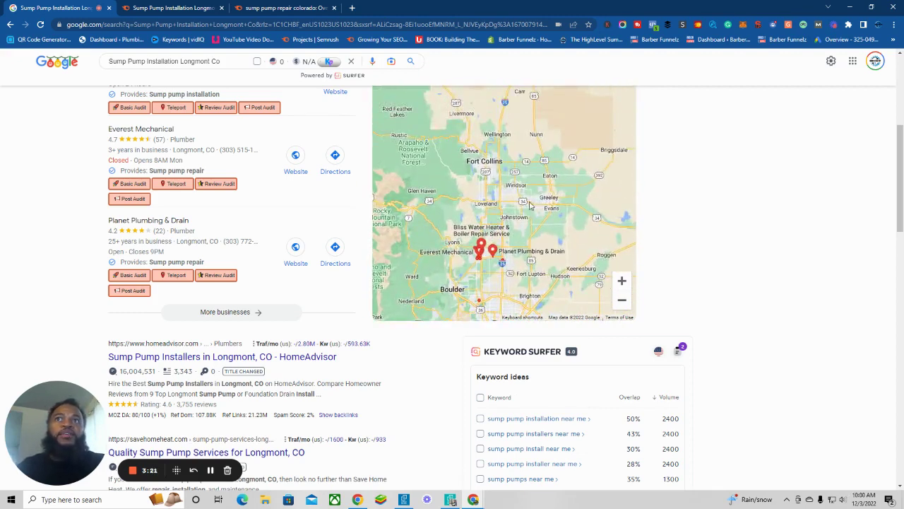
Pan the map out across the US, from Colorado east through the Midwest to the Great Lakes.
scroll(488, 198, down, 2)
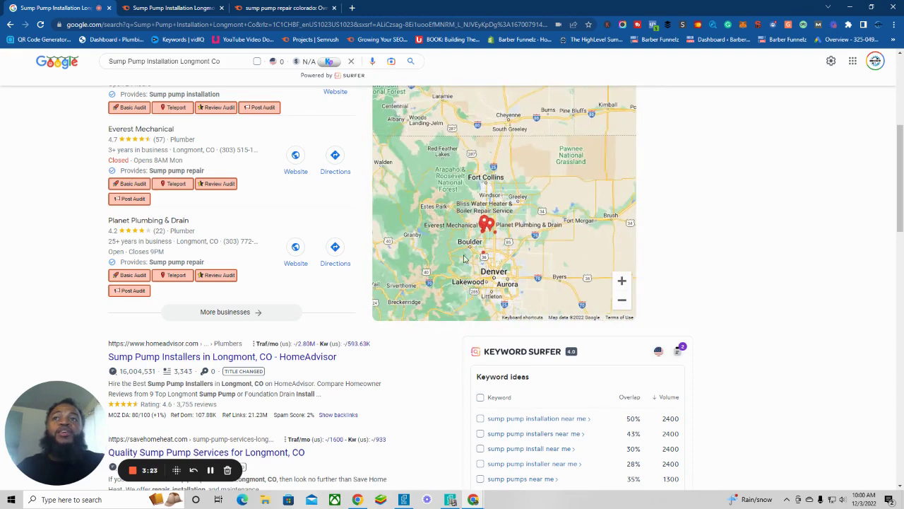
scroll(512, 244, down, 2)
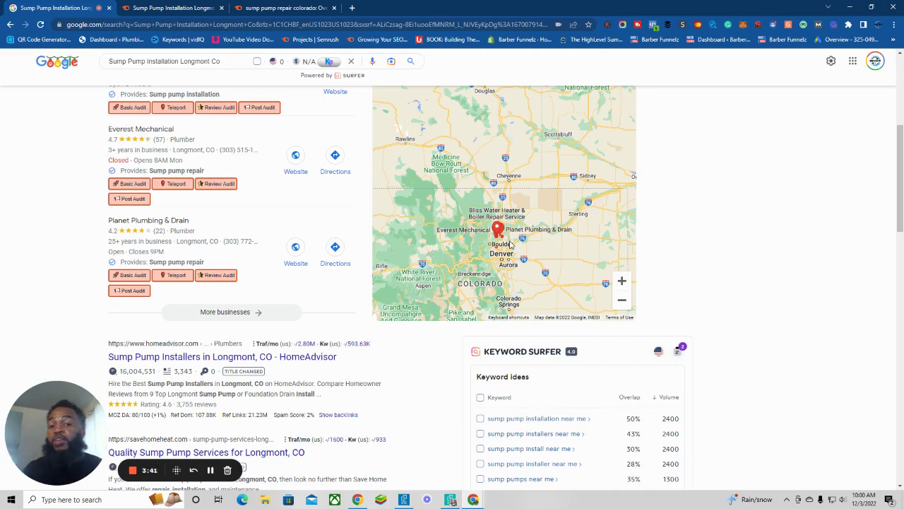
scroll(487, 283, down, 5)
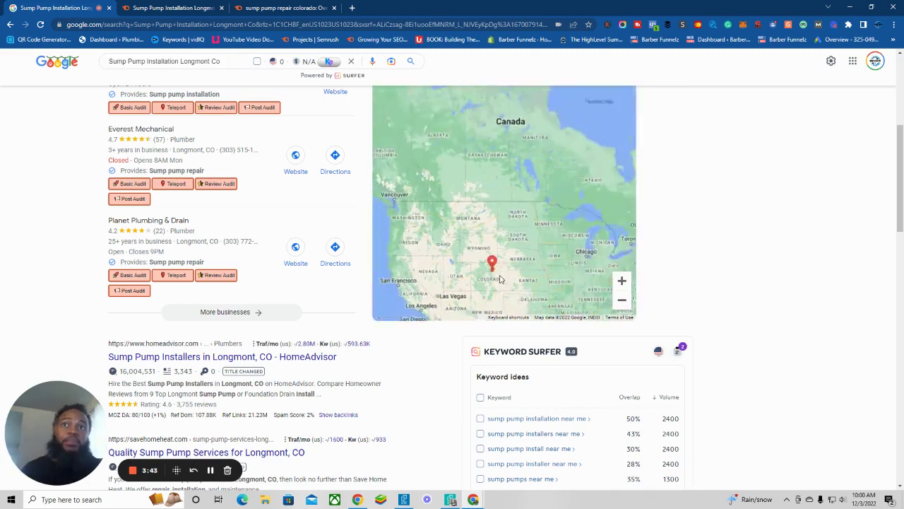
drag(545, 288, 498, 270)
scroll(413, 238, up, 3)
drag(414, 238, 477, 233)
scroll(475, 233, up, 3)
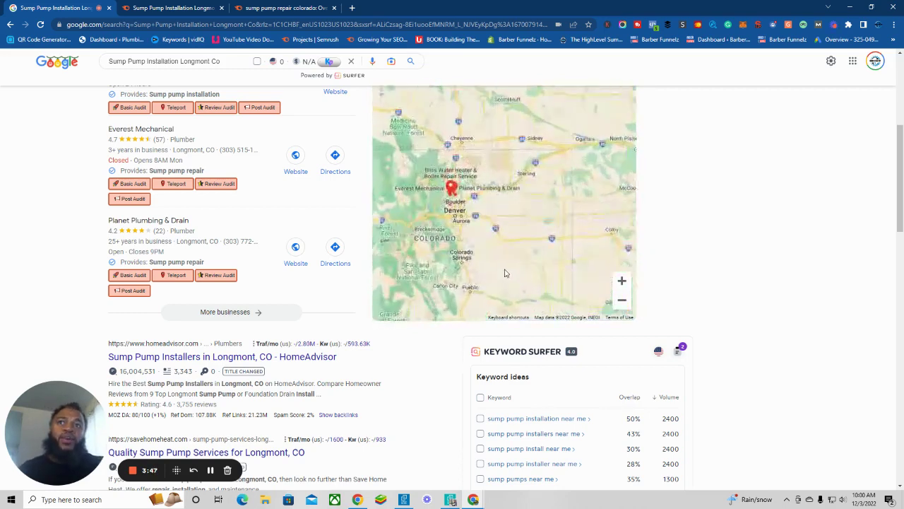
scroll(545, 274, down, 3)
drag(548, 279, 432, 258)
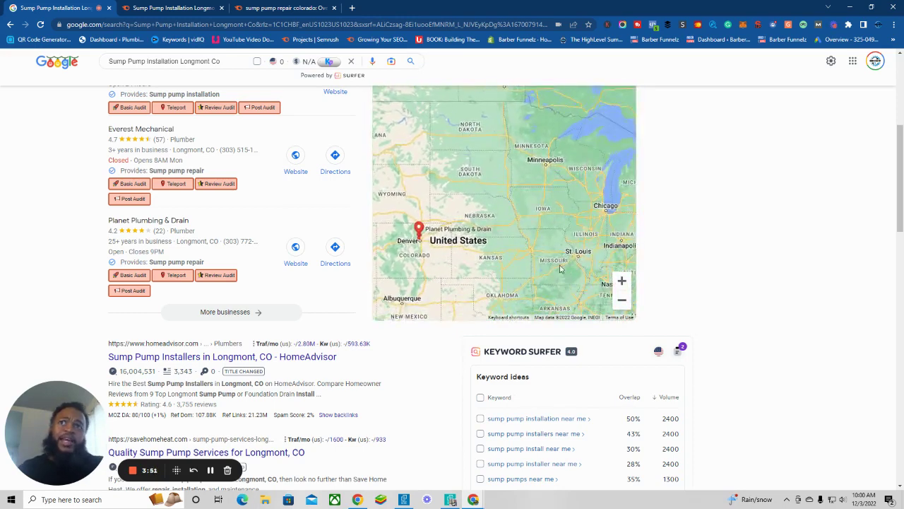
drag(602, 260, 458, 174)
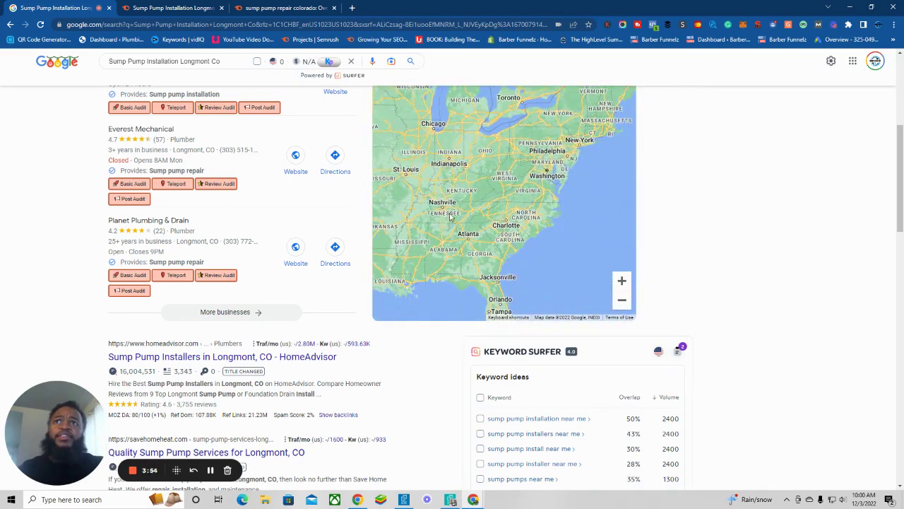
scroll(450, 223, up, 2)
scroll(451, 221, up, 1)
Scroll the Longmont results past the YouTube listing down to Related searches.
scroll(451, 230, down, 1)
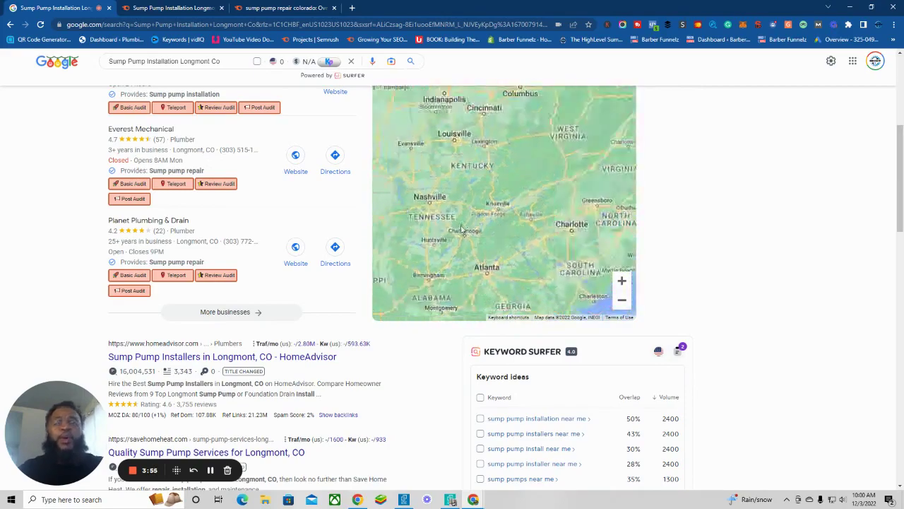
scroll(451, 235, down, 1)
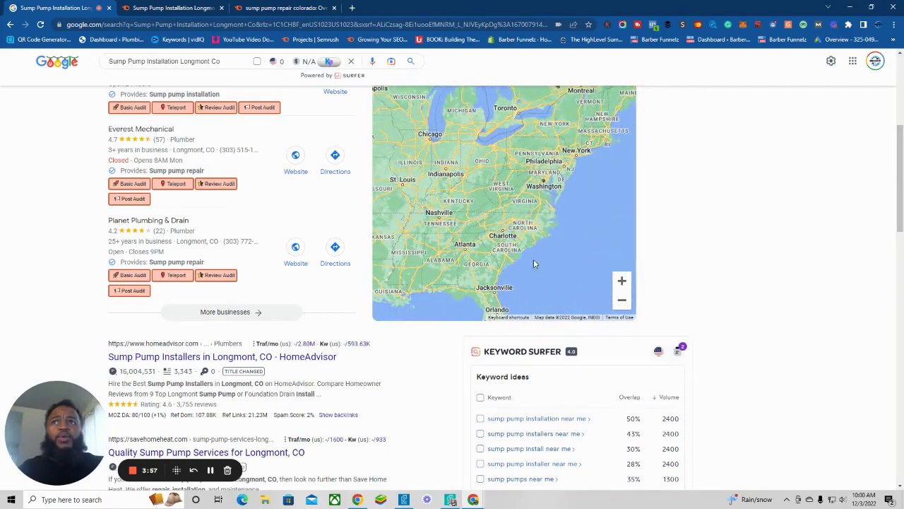
scroll(346, 340, down, 2)
scroll(400, 332, down, 9)
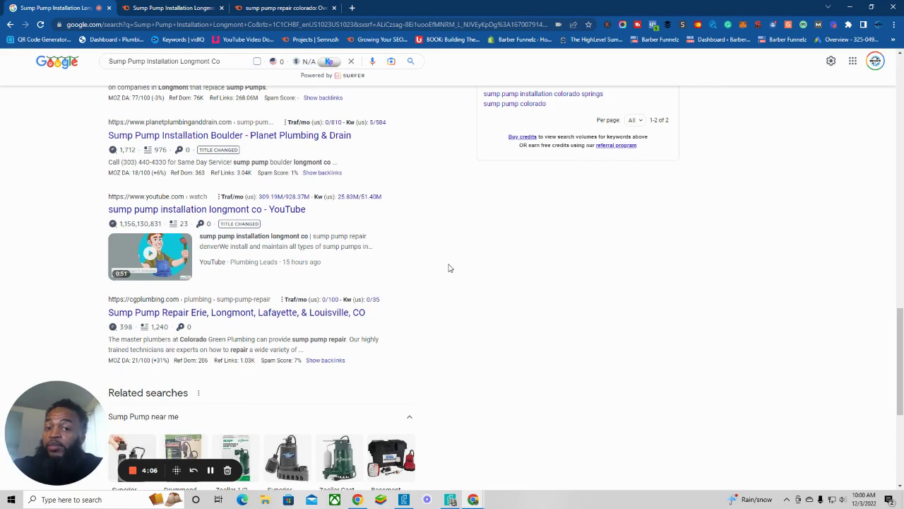
Bring up the 'trenchless sewer repair pompano beach fl' Google results, scrolled to the top.
click(210, 470)
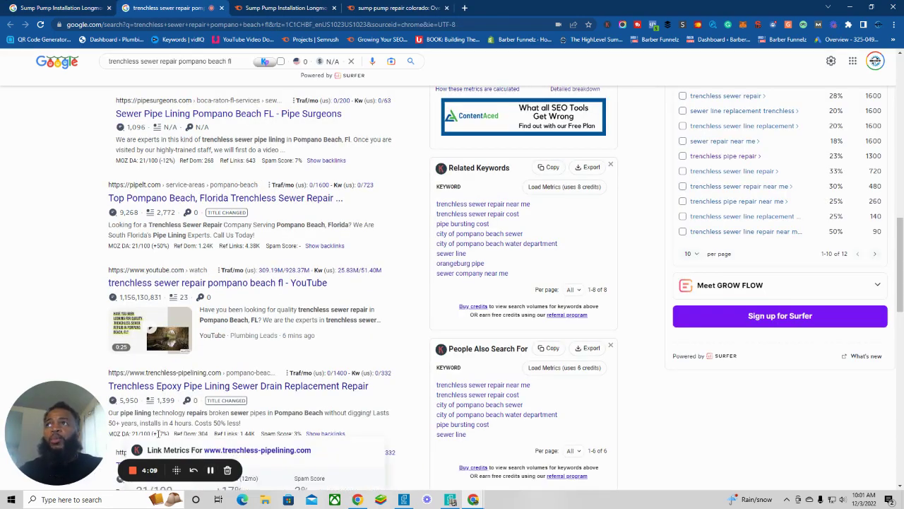
scroll(298, 380, up, 5)
scroll(298, 380, up, 6)
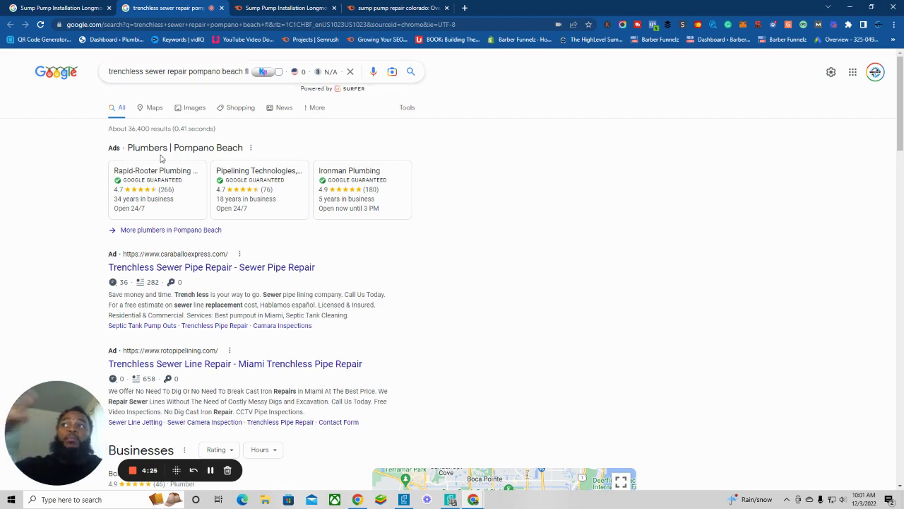
Copy the full query text from the Google search box.
triple_click(209, 73)
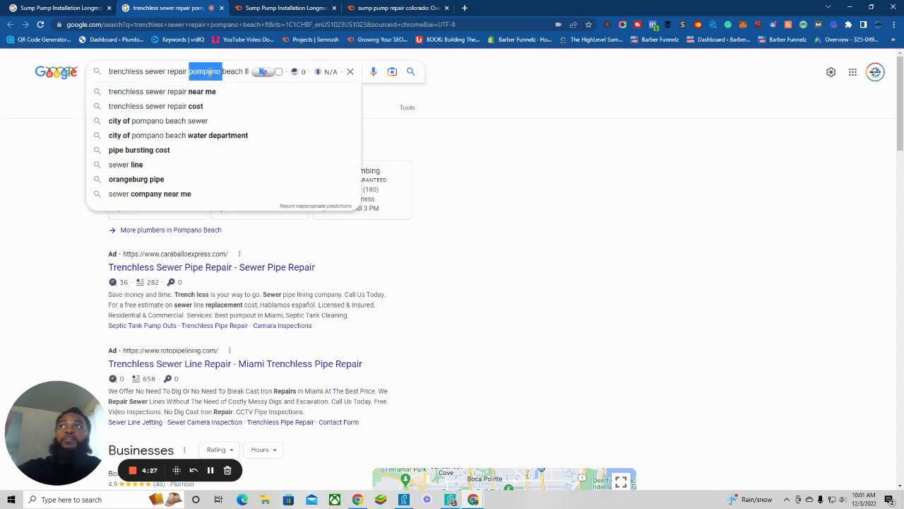
right_click(212, 74)
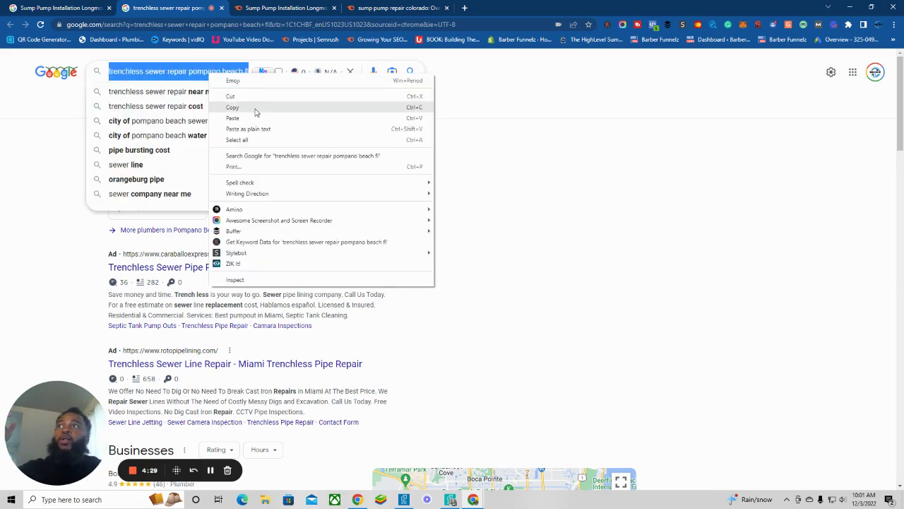
click(255, 108)
click(260, 10)
Paste 'trenchless sewer repair pompano beach fl' into Semrush's search field, run it, and note the $13.10 CPC.
double_click(230, 79)
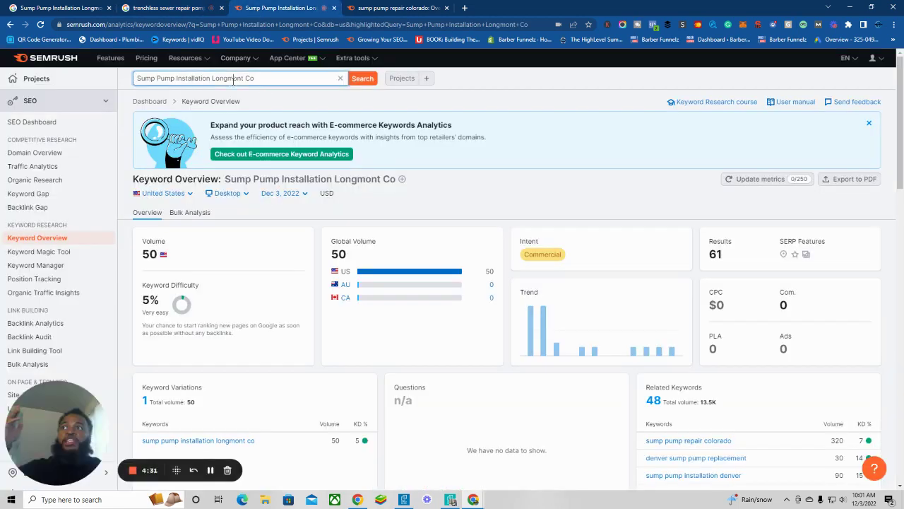
triple_click(233, 81)
right_click(233, 80)
click(283, 132)
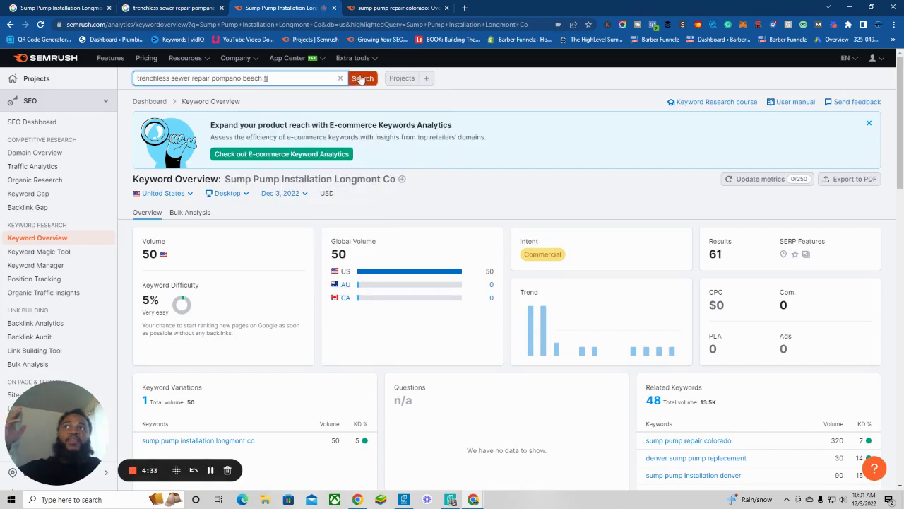
click(361, 78)
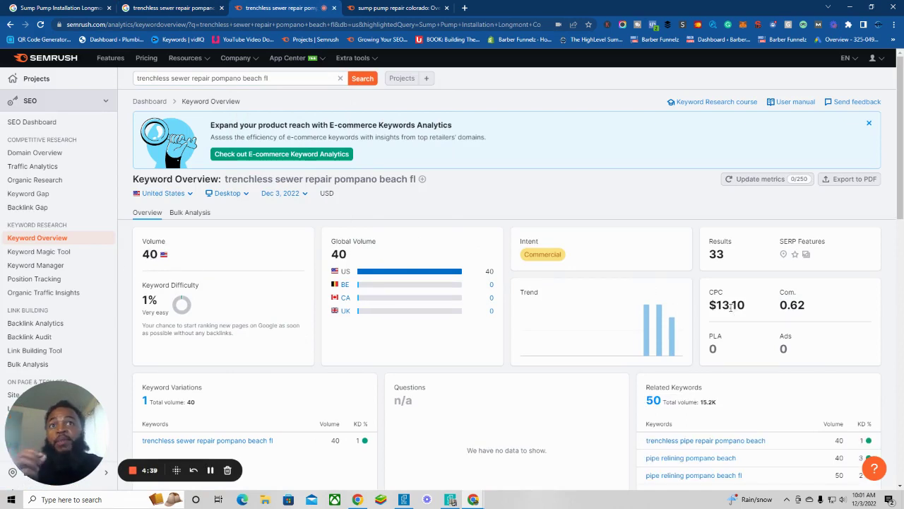
double_click(719, 305)
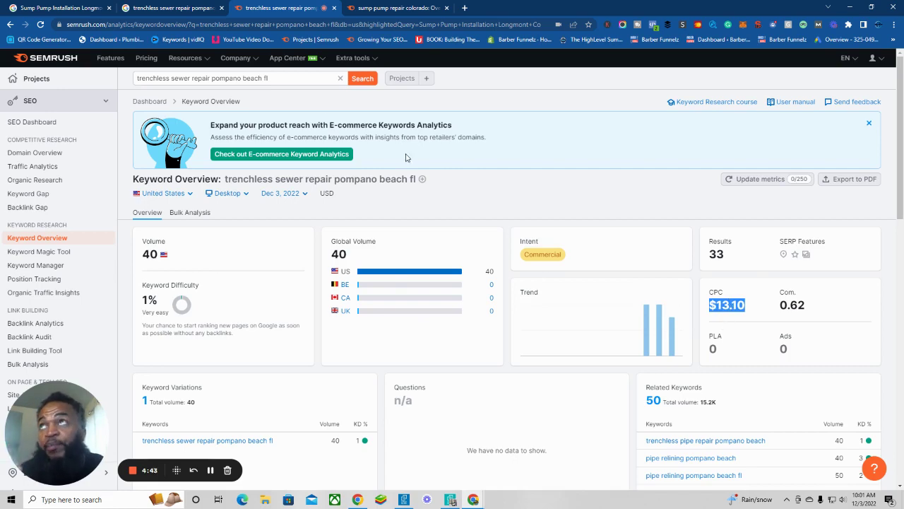
Review the ad cards and results for 'trenchless sewer repair pompano beach fl'.
click(68, 7)
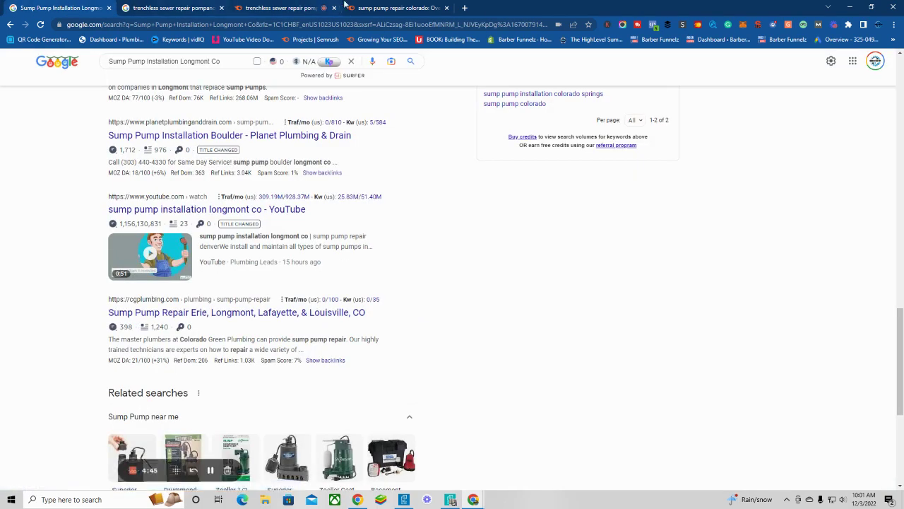
click(185, 7)
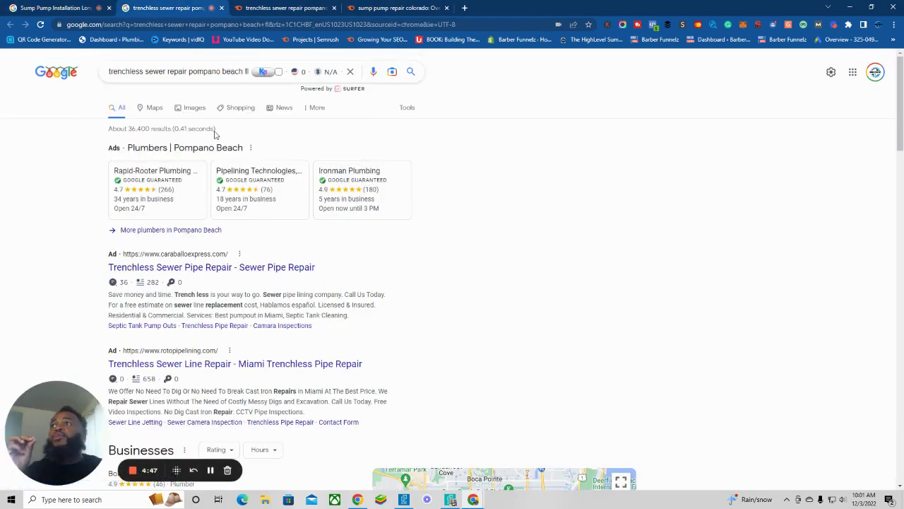
mouse_move(245, 204)
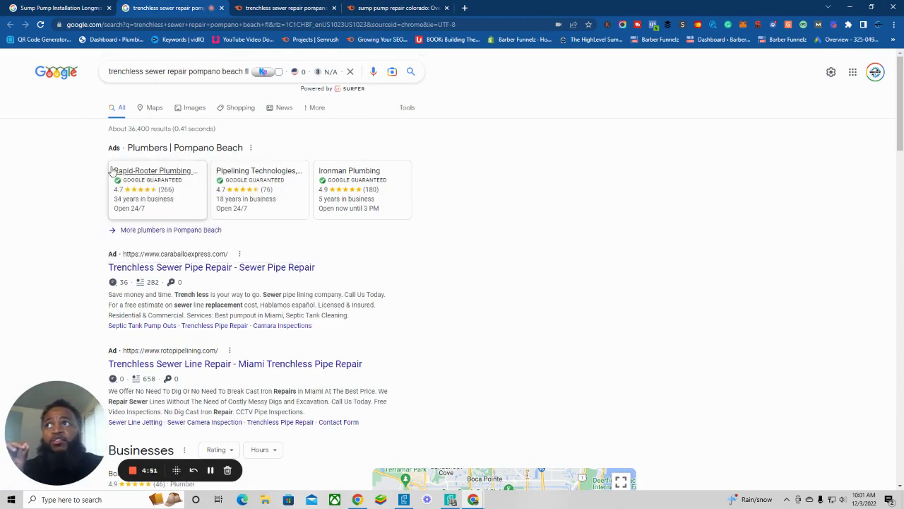
mouse_move(363, 200)
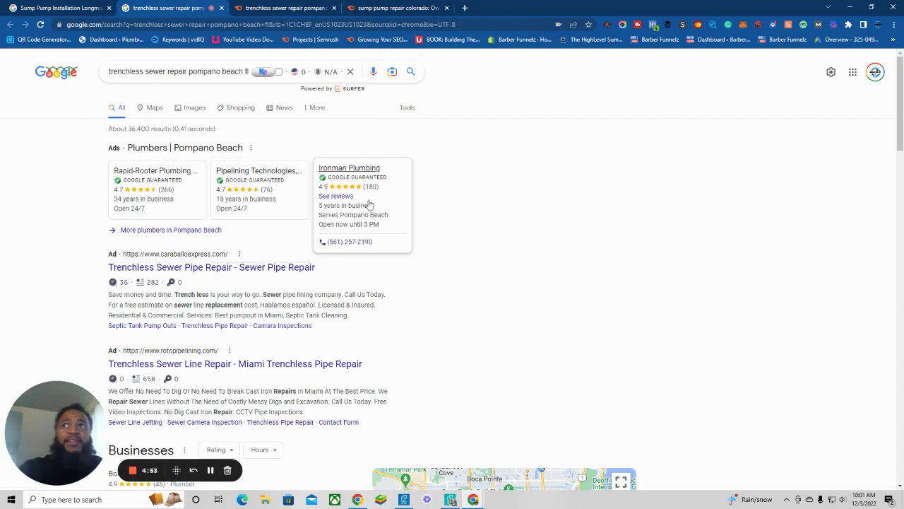
mouse_move(303, 182)
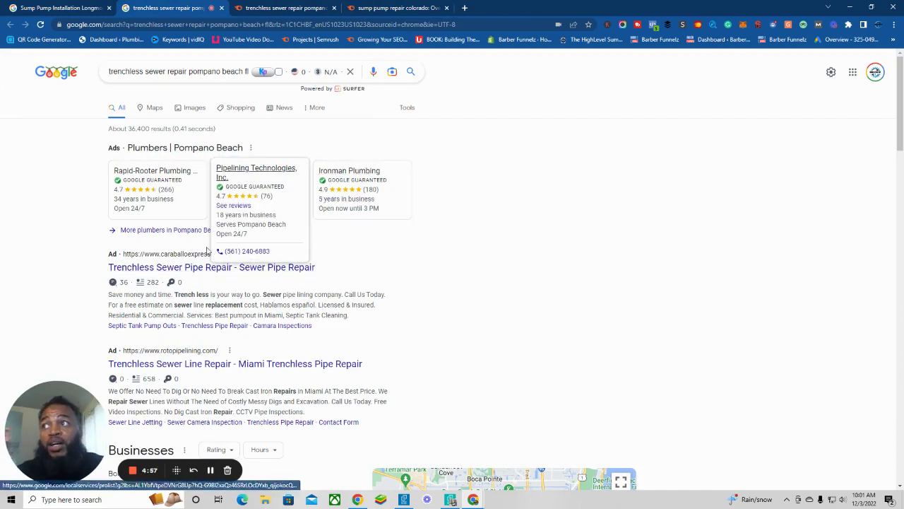
scroll(181, 373, down, 2)
scroll(190, 325, up, 1)
scroll(198, 311, up, 1)
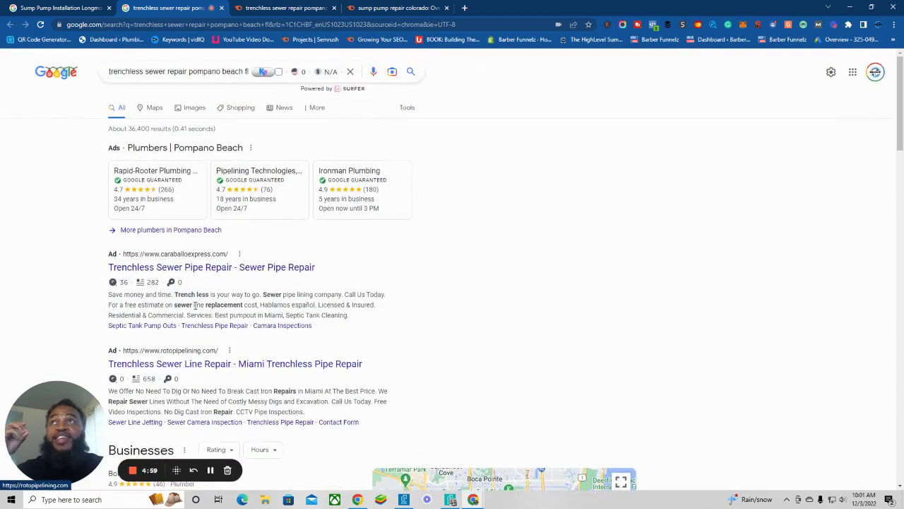
scroll(219, 300, down, 15)
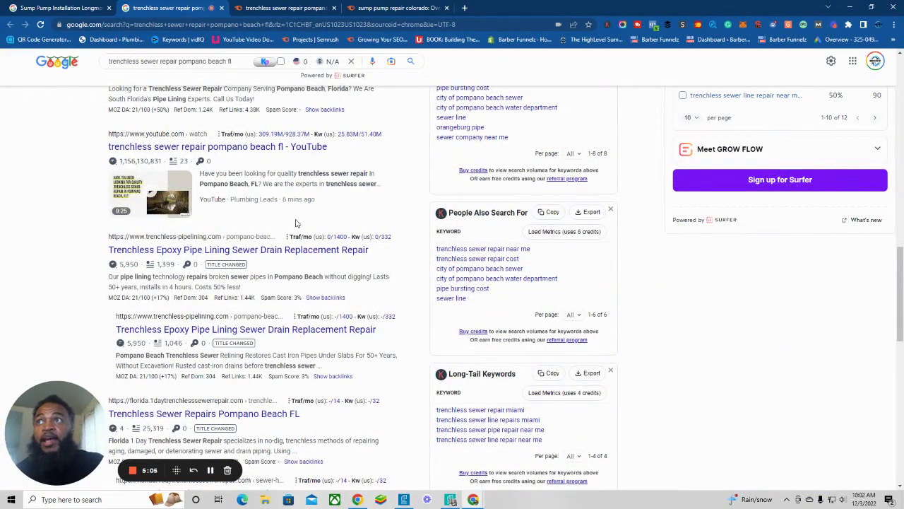
double_click(283, 201)
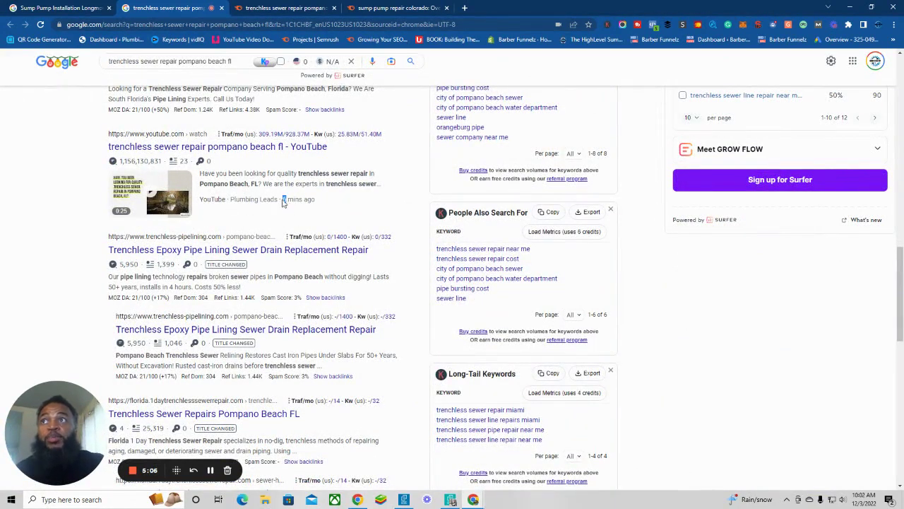
Switch between the two Google result tabs, then bring up the Semrush trenchless sewer overview.
click(72, 7)
click(170, 7)
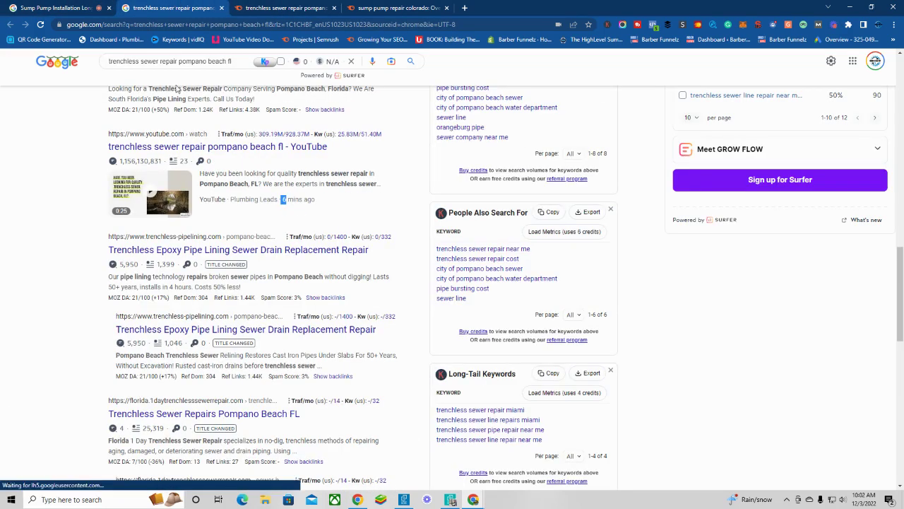
scroll(168, 245, up, 10)
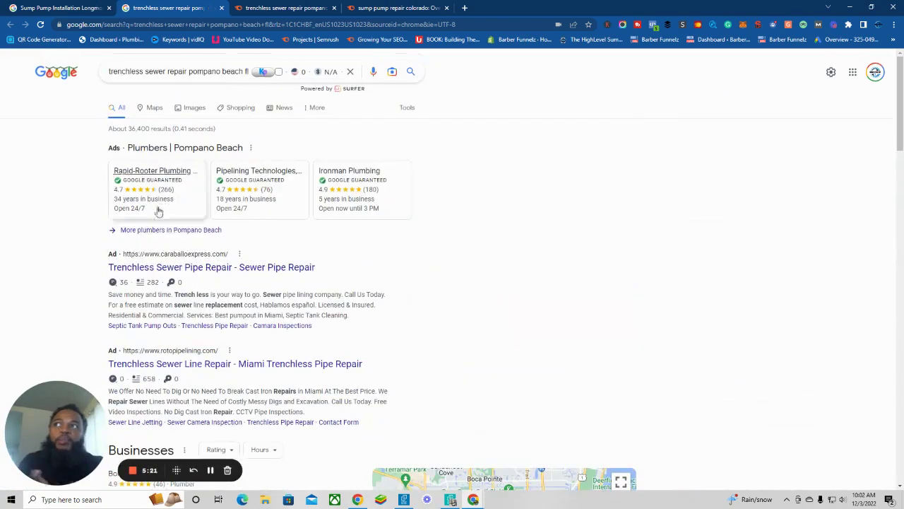
click(295, 7)
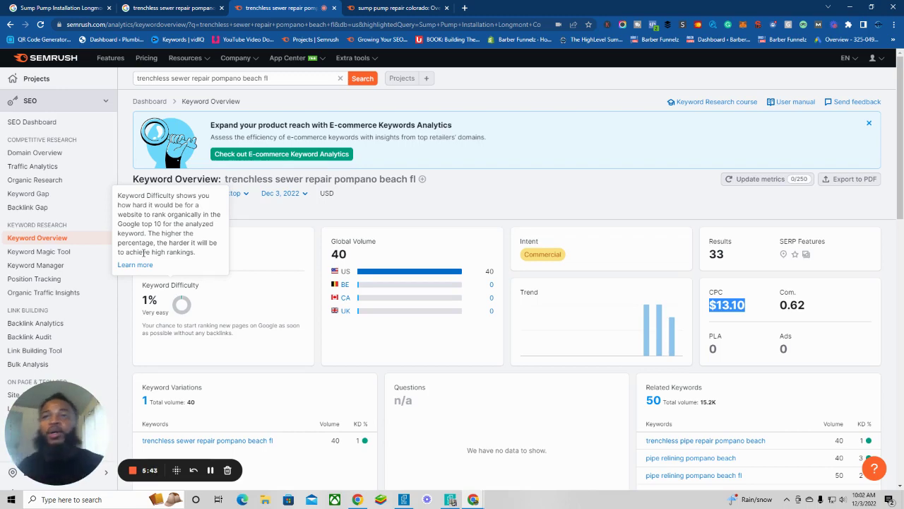
Dismiss the KD explanation, scroll to the SERP Analysis URLs, then revisit the trenchless sewer Google results.
click(505, 223)
scroll(470, 319, down, 3)
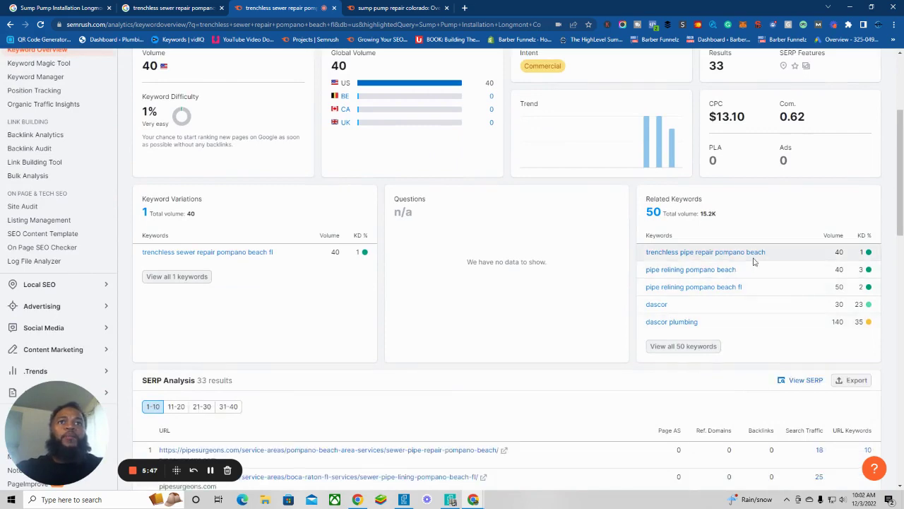
scroll(494, 384, down, 4)
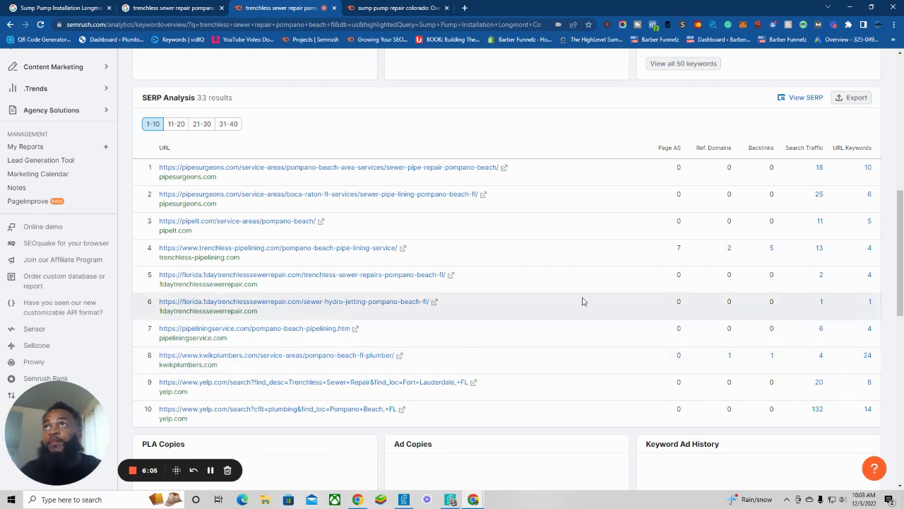
click(169, 7)
scroll(226, 364, down, 15)
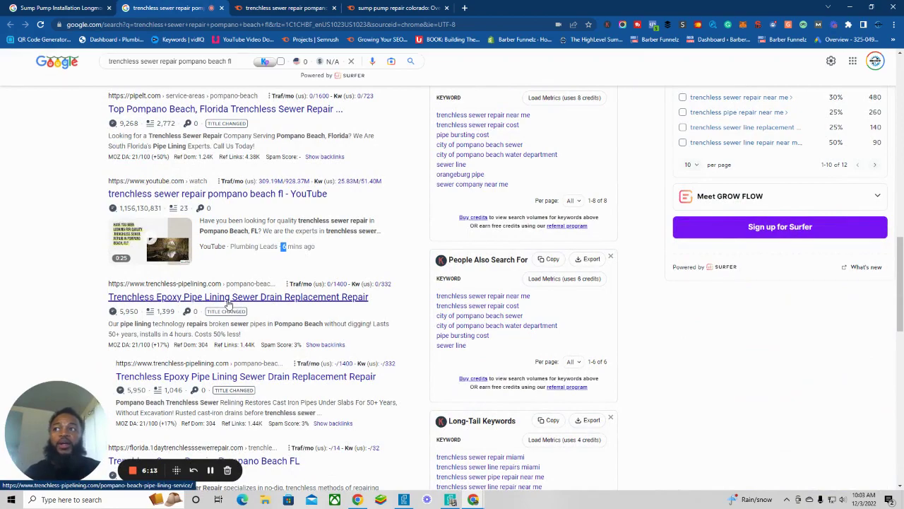
Scroll through the Google results for trenchless sewer repair pompano beach fl.
scroll(228, 305, down, 5)
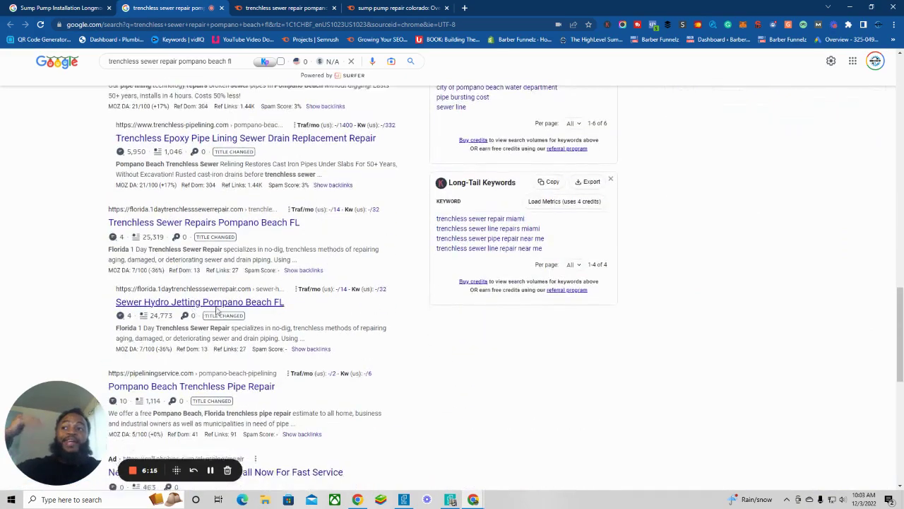
scroll(227, 313, up, 7)
scroll(228, 313, down, 6)
scroll(255, 324, up, 10)
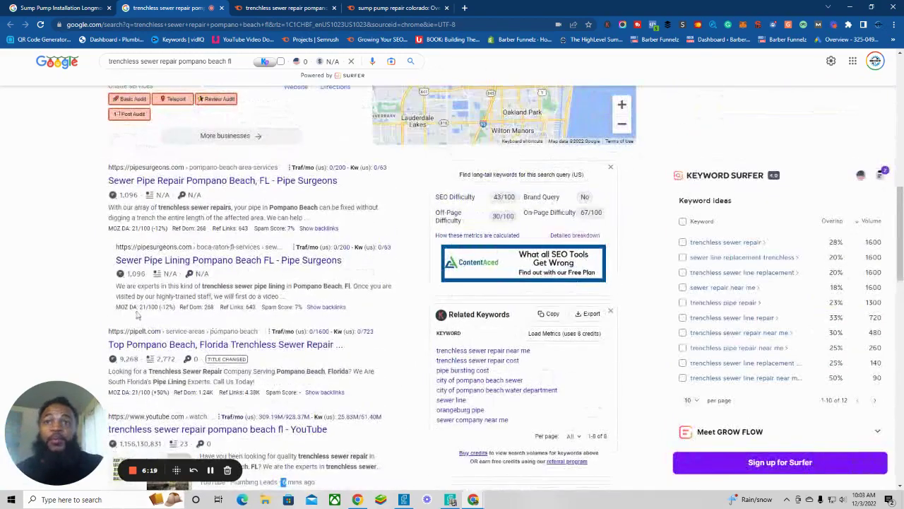
scroll(276, 322, down, 2)
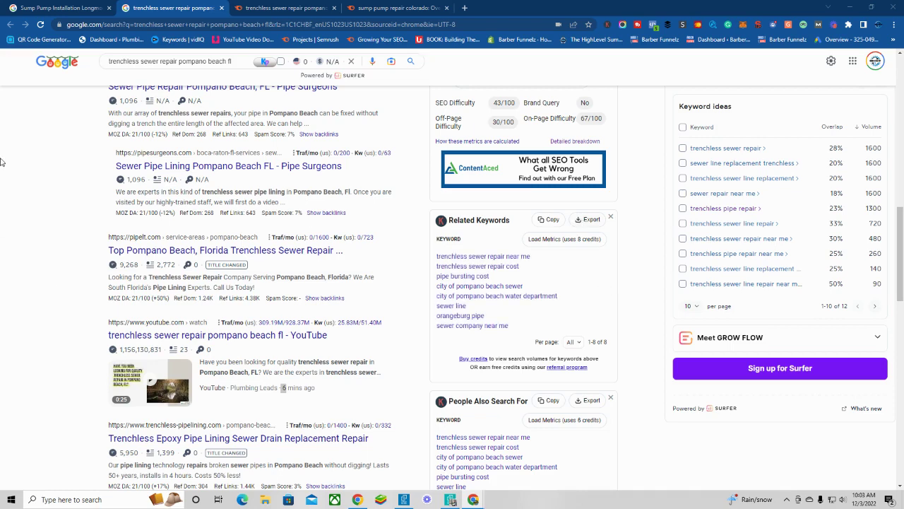
Rerun the trenchless sewer repair pompano beach fl search and review its results back to the top.
click(410, 63)
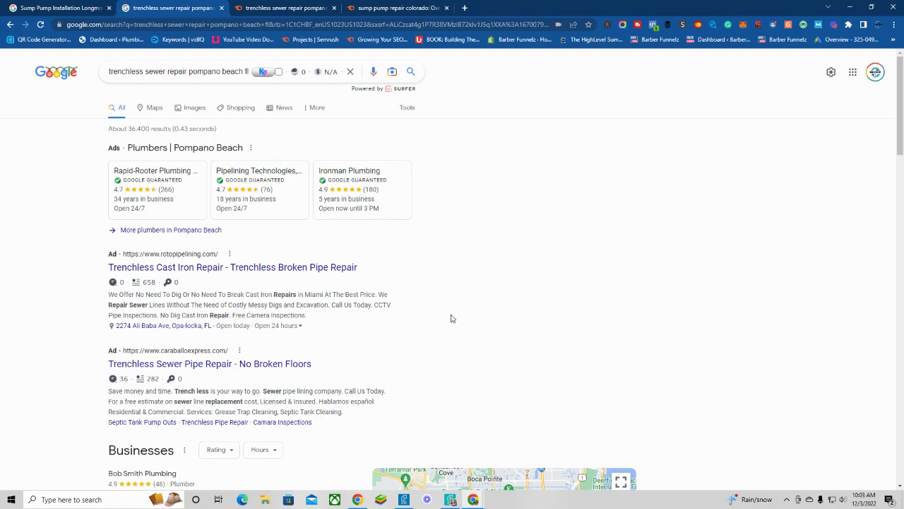
scroll(508, 272, down, 15)
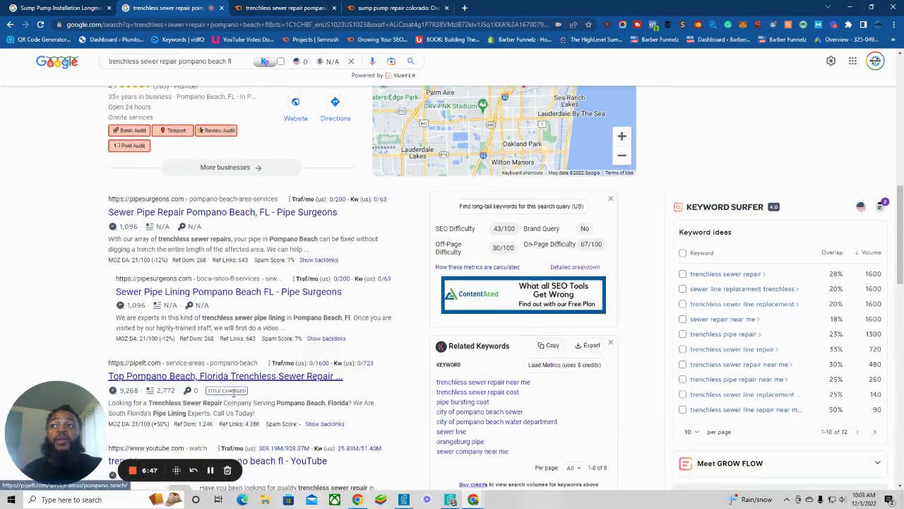
scroll(279, 384, up, 15)
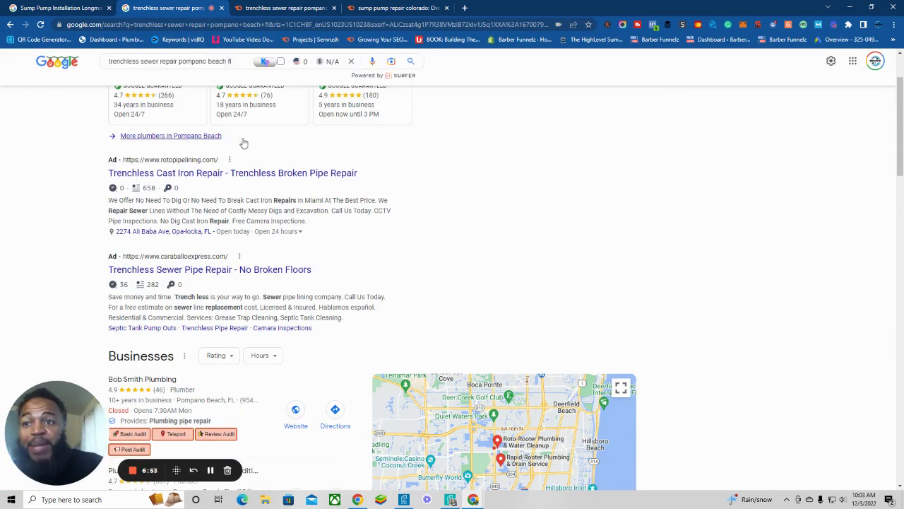
scroll(251, 144, up, 2)
Check the sump pump repair colorado overview (volume 320), then return to the Longmont Google results.
click(269, 4)
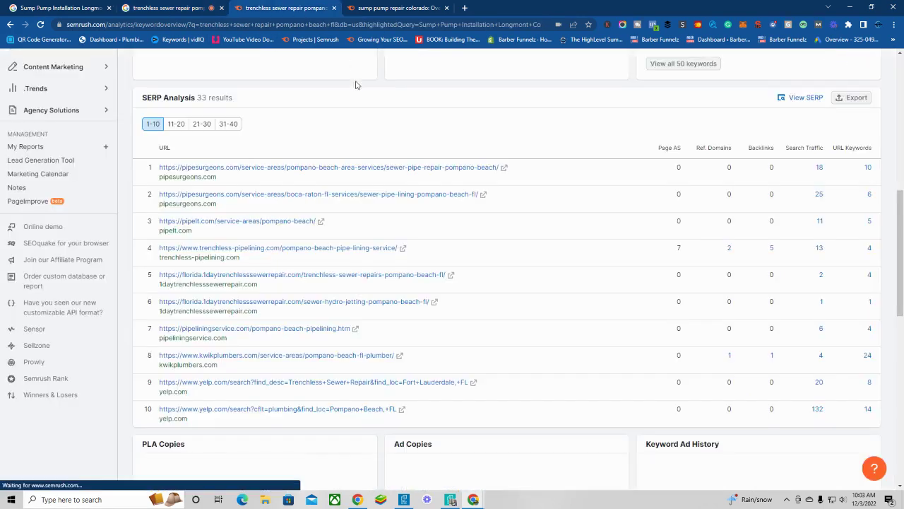
scroll(320, 133, up, 5)
click(385, 5)
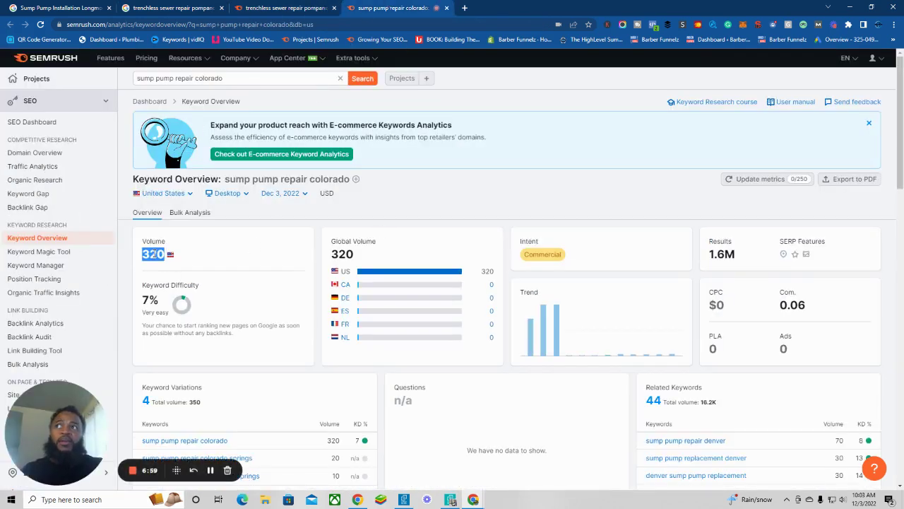
triple_click(215, 78)
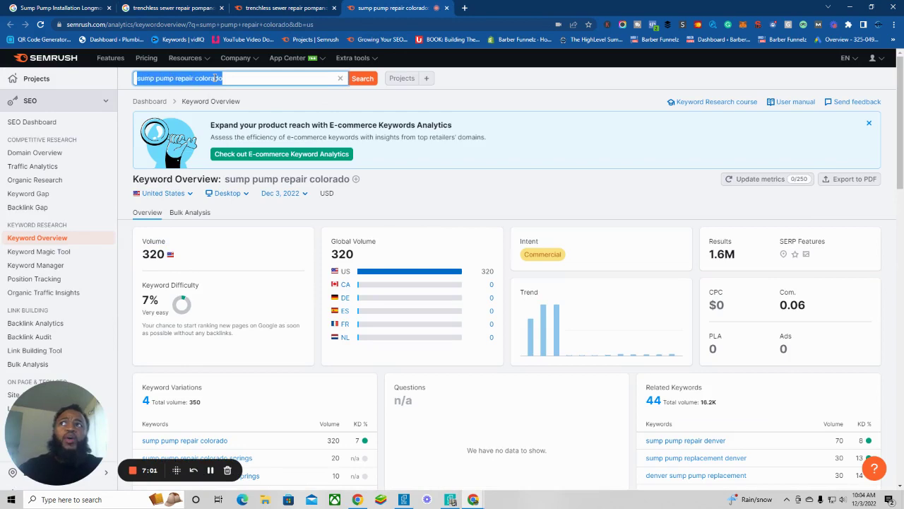
click(62, 7)
Rerun the Sump Pump Installation Longmont Co search and check Angi's Ref Links metrics.
scroll(255, 236, up, 5)
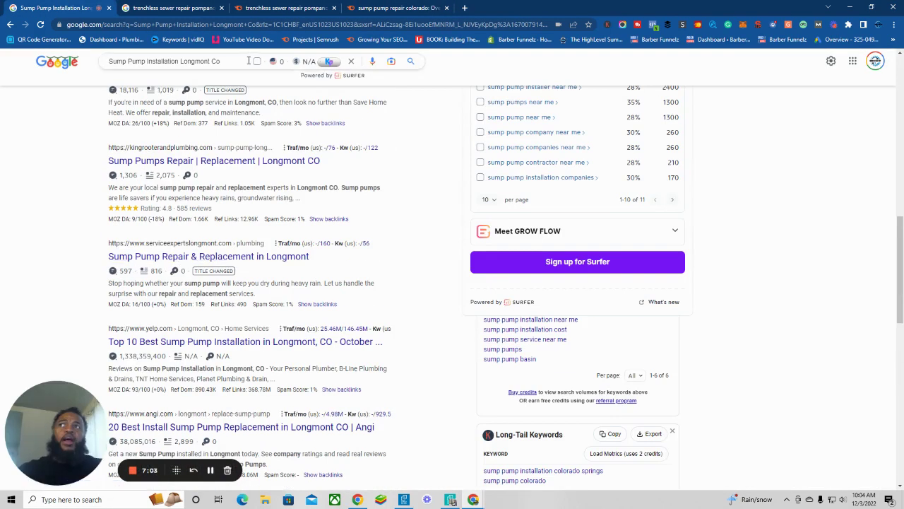
click(409, 65)
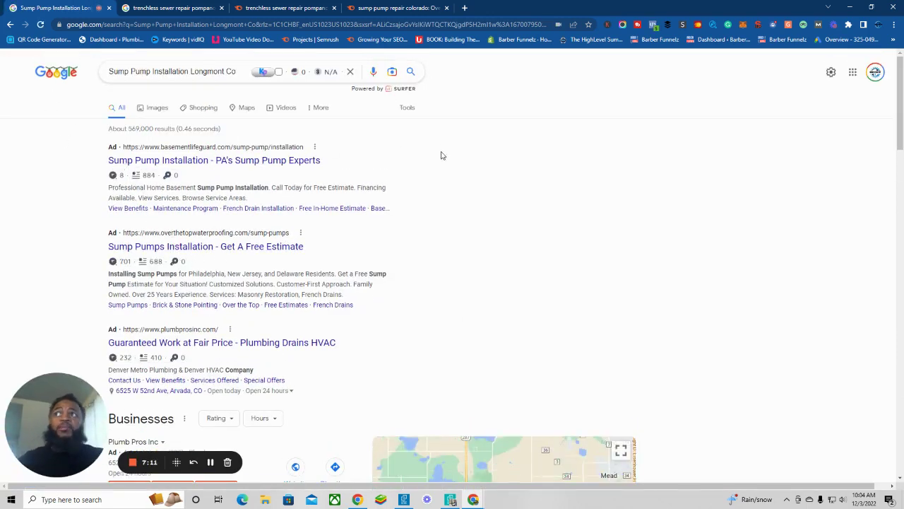
scroll(349, 187, down, 5)
scroll(247, 205, down, 10)
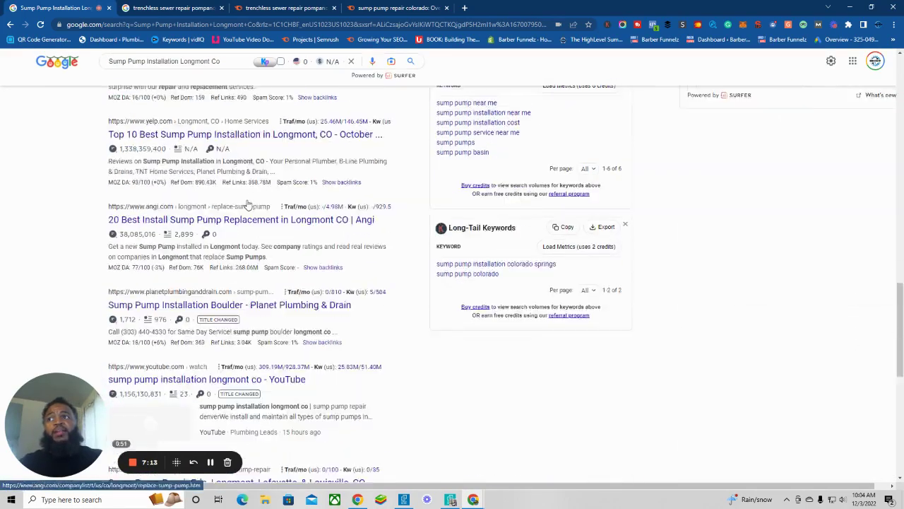
mouse_move(247, 200)
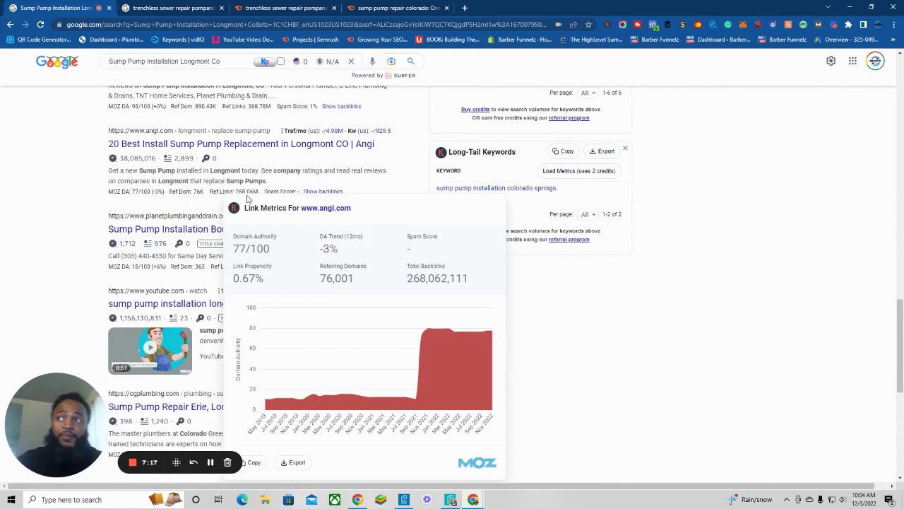
scroll(169, 301, up, 4)
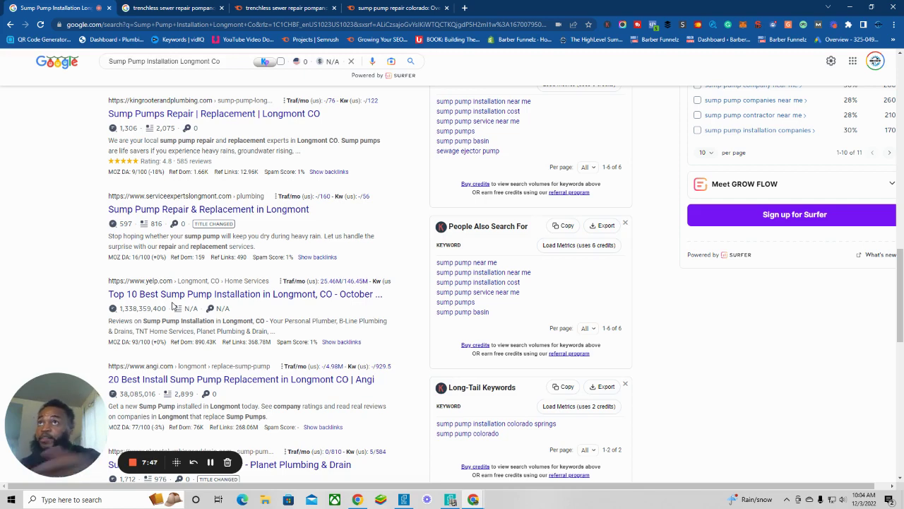
Return to the trenchless sewer repair Pompano Beach FL results and view the local Businesses map.
click(185, 7)
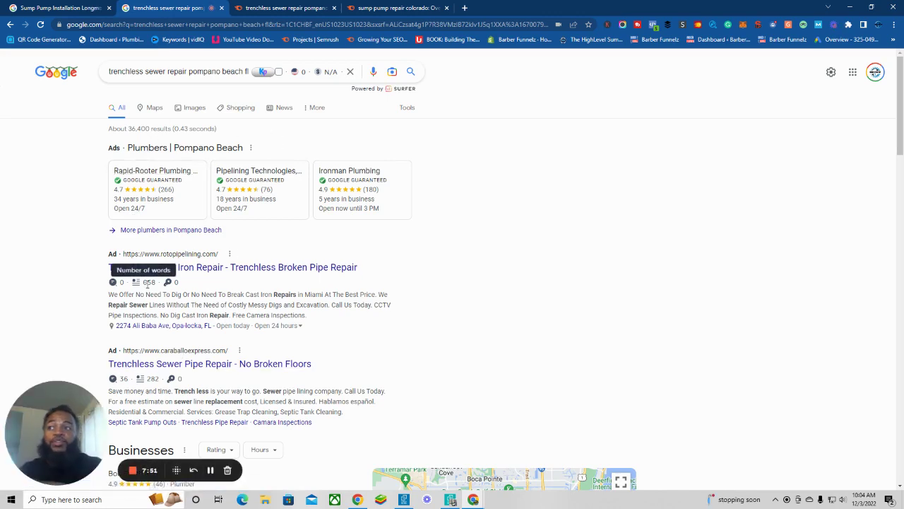
scroll(146, 283, down, 3)
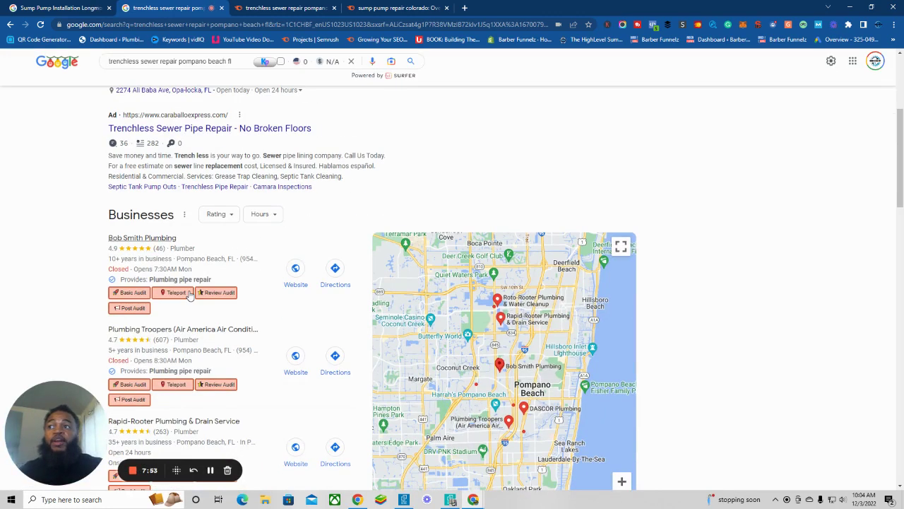